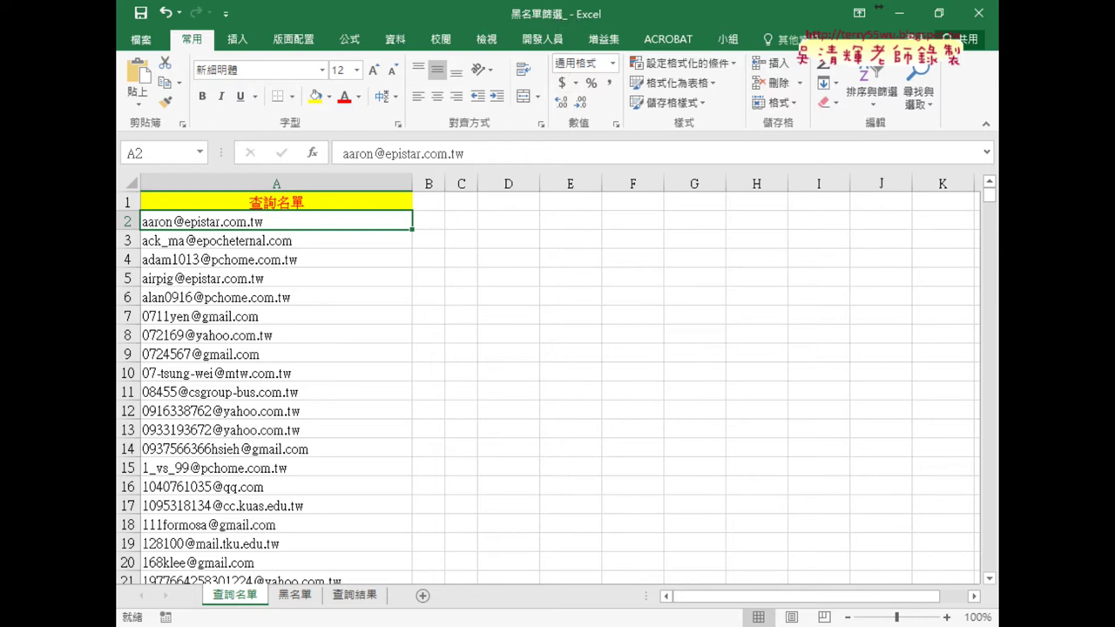
Switch from the 查詢名單 query list to the 黑名單 blacklist sheet of email addresses
left_click(296, 598)
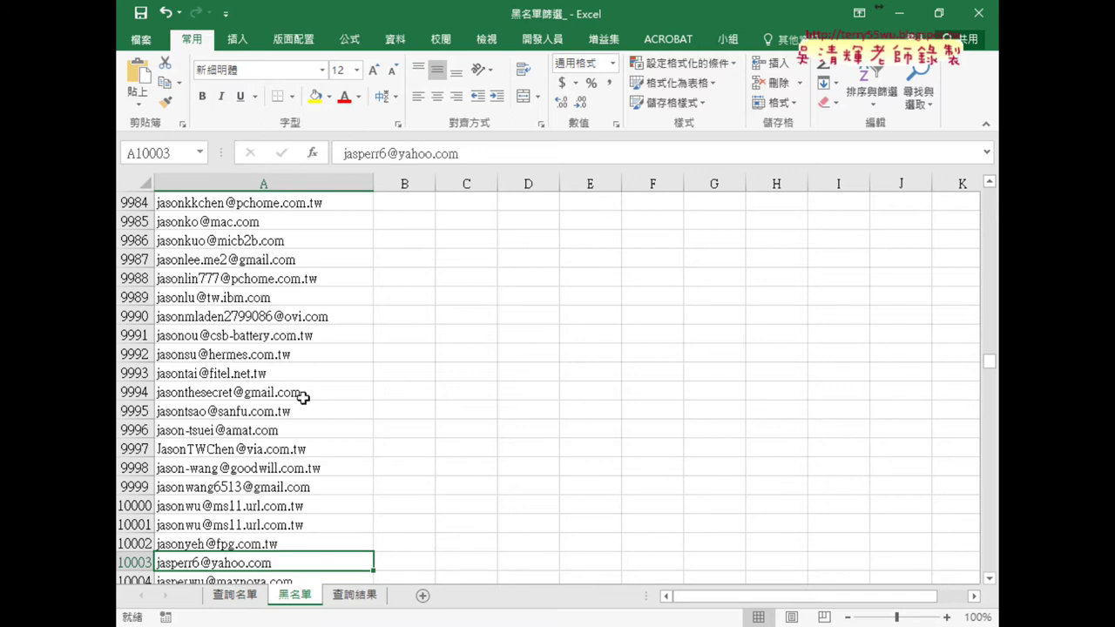
Jump from the top to the last entry of the blacklist email column
left_click(306, 347)
key("ctrl+Home")
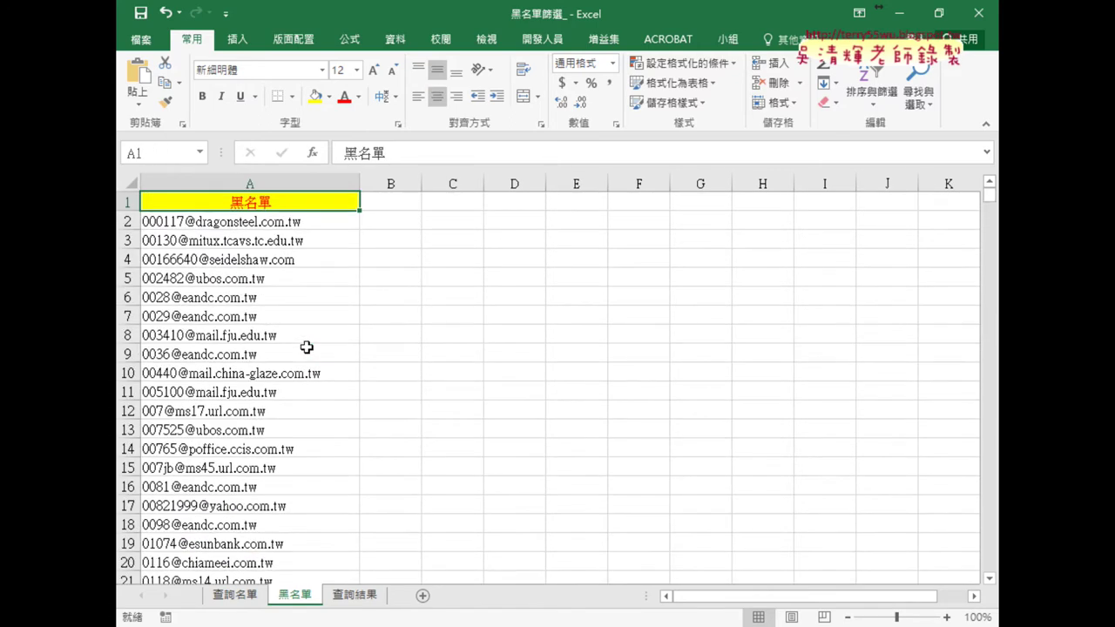
key("ctrl+Down")
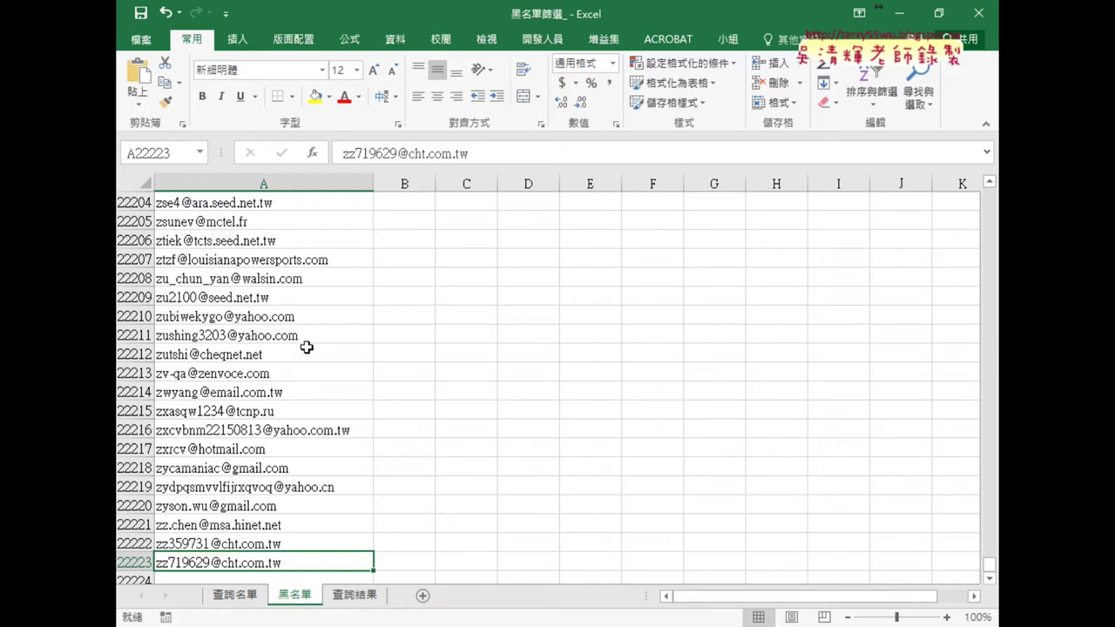
On 查詢名單, find the query list's end at row 5580, past blank row 1001, then return to A1
left_click(246, 597)
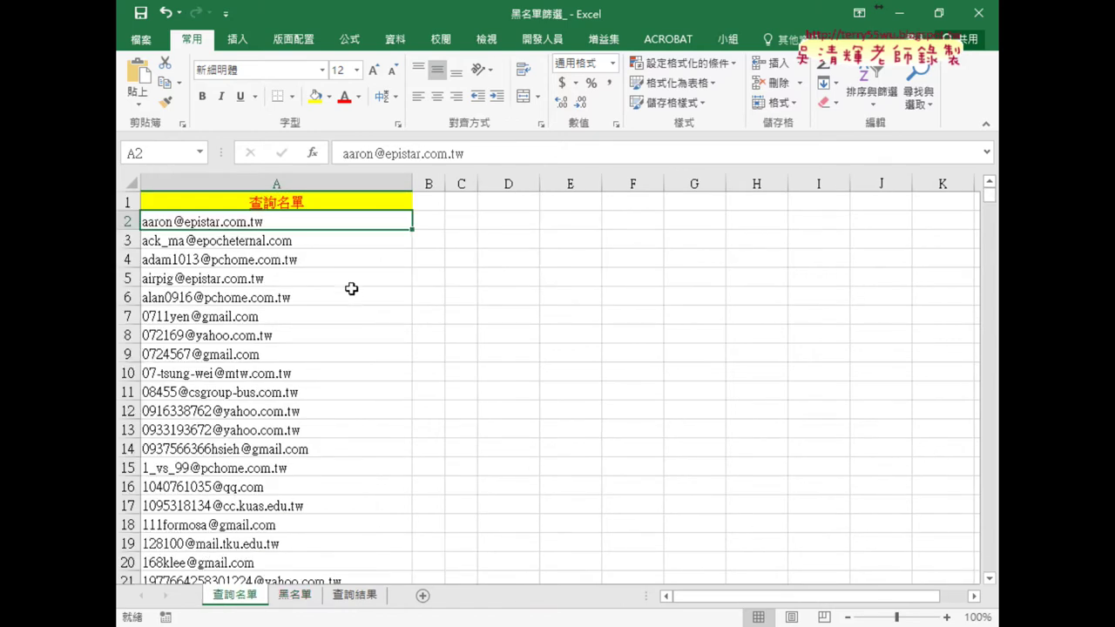
key("ctrl+Down")
key("ctrl+Down")
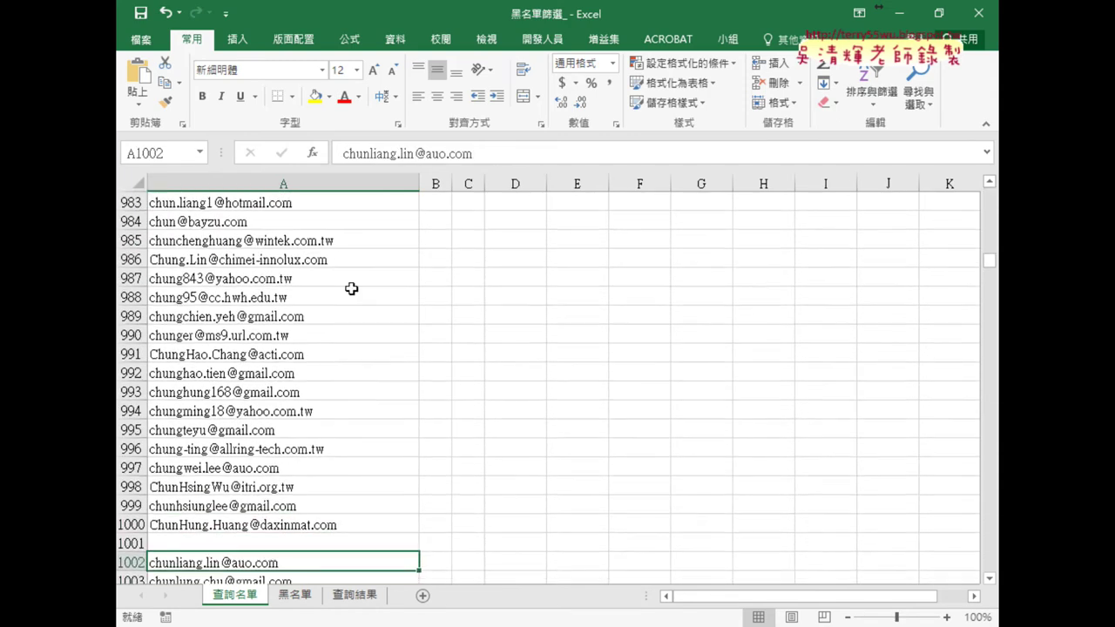
key("ctrl+Up")
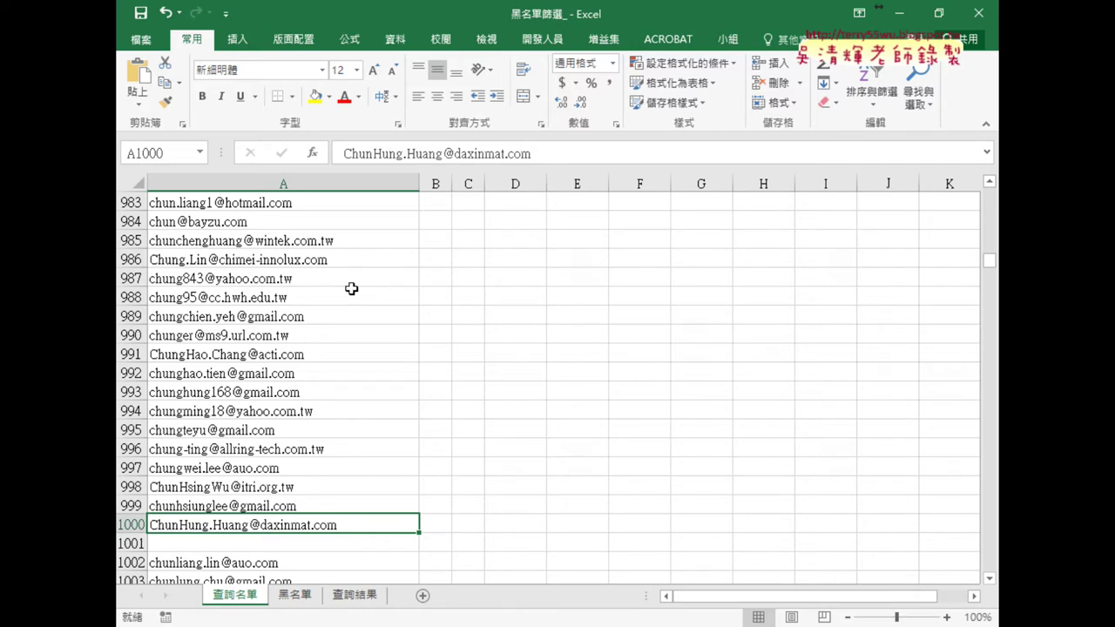
key("Down")
key("Down")
key("ctrl+Down")
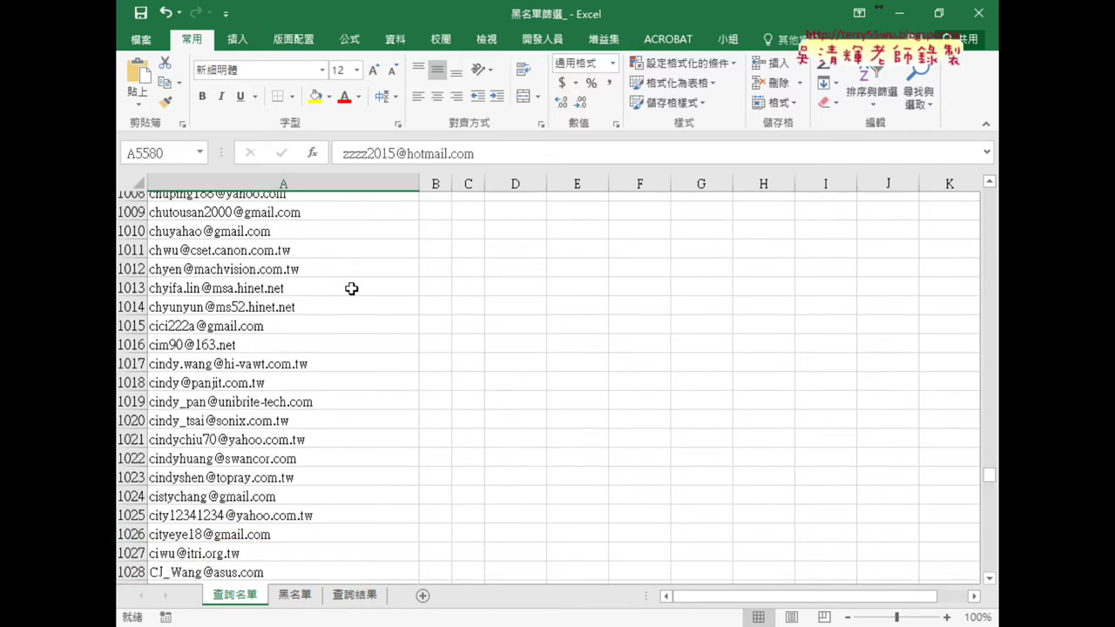
key("ctrl+Up")
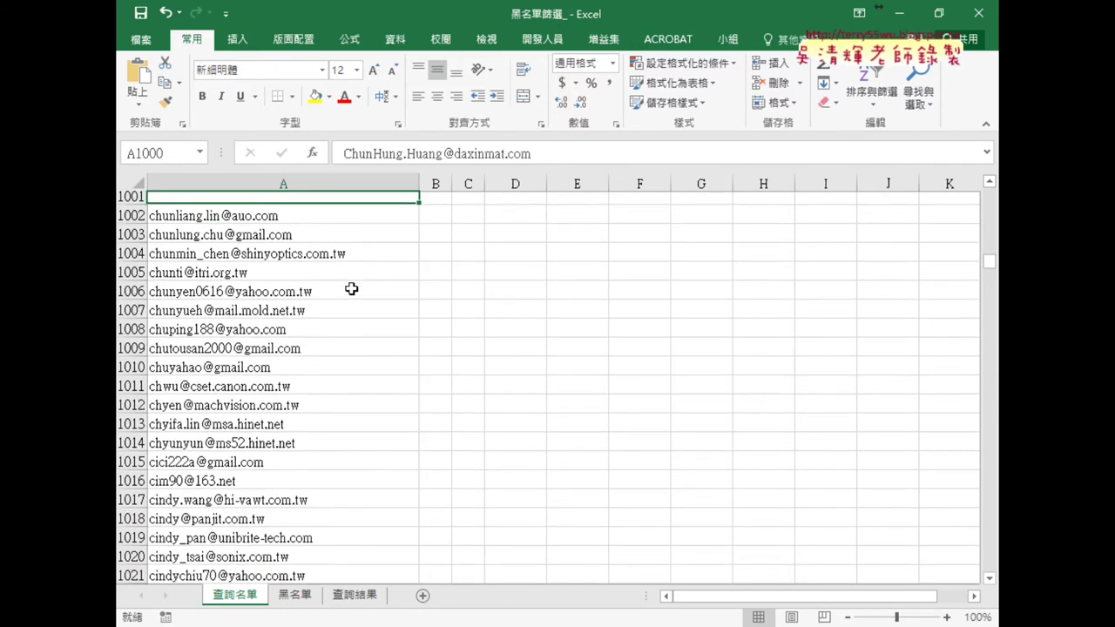
key("ctrl+Up")
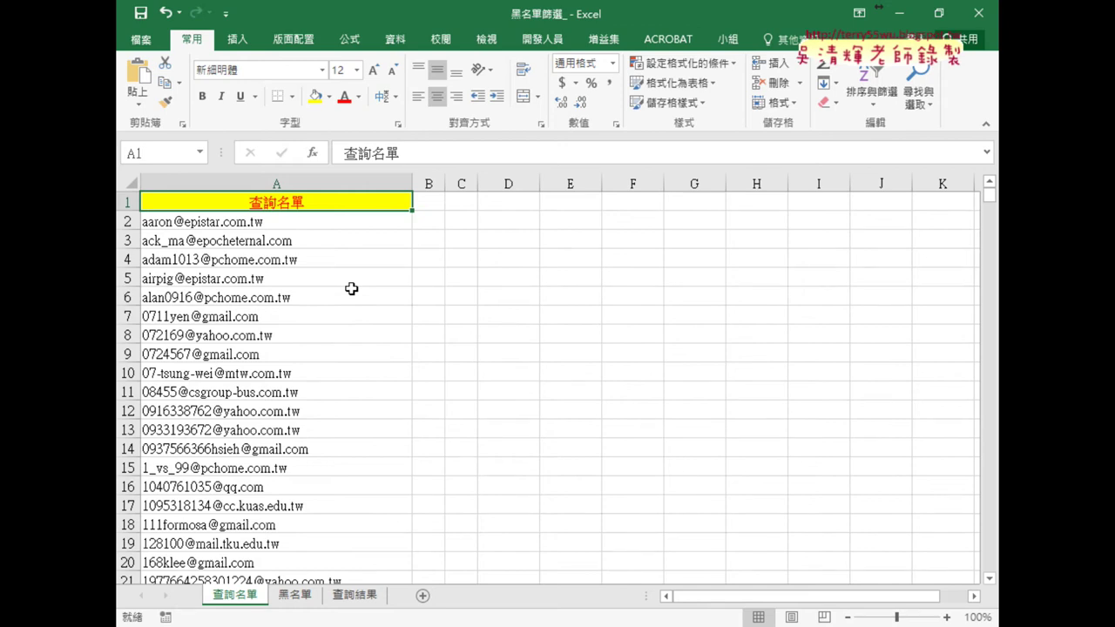
left_click(349, 225)
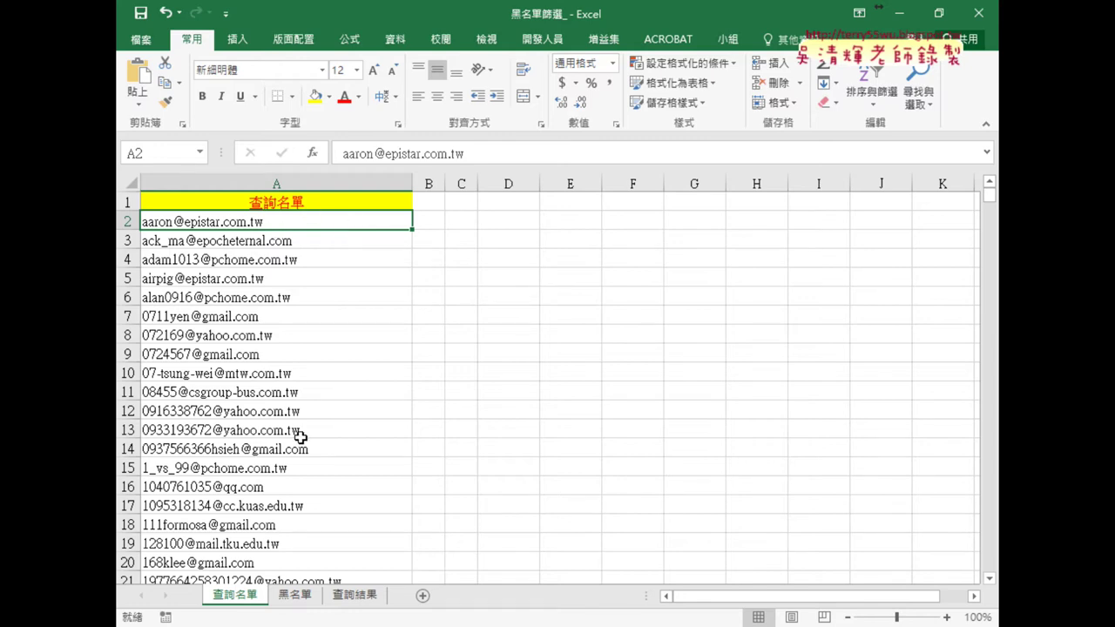
left_click(295, 600)
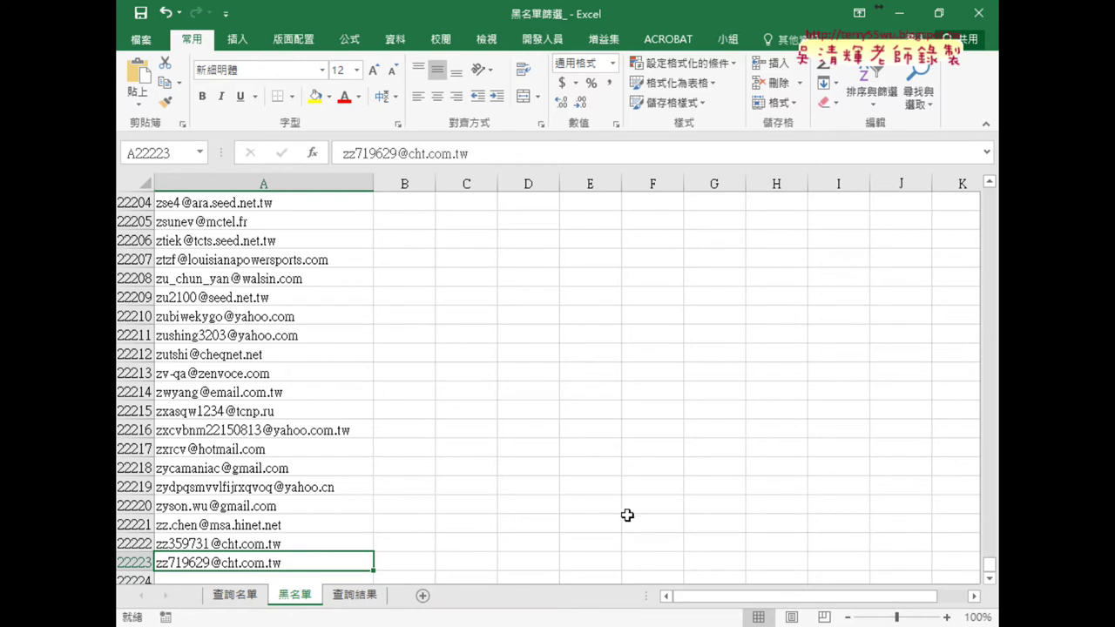
left_click_drag(990, 566, 989, 193)
left_click(329, 218)
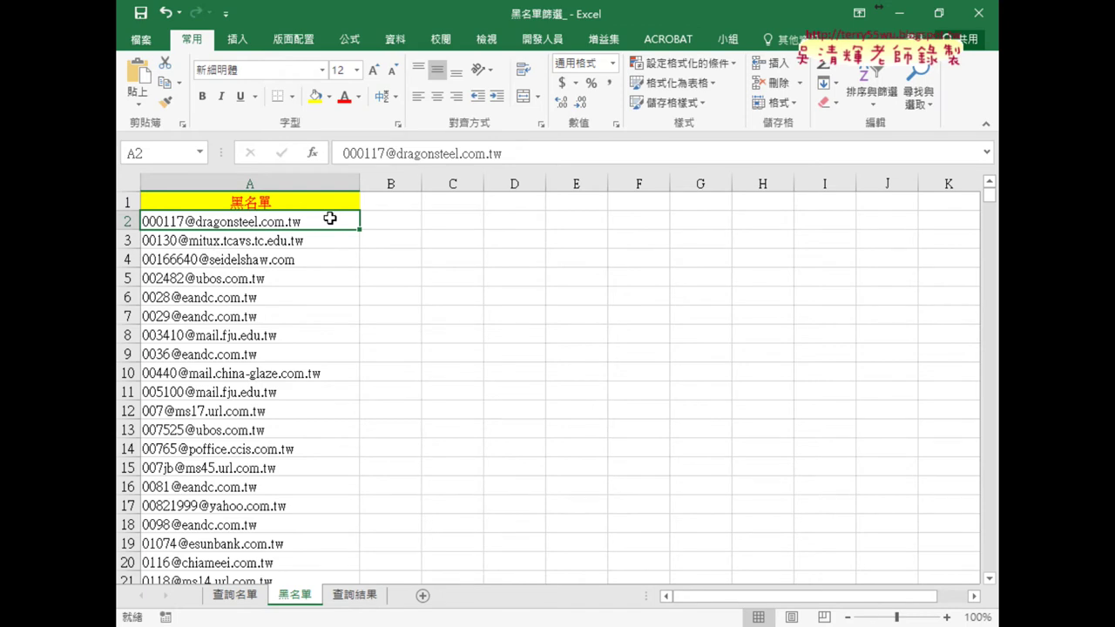
left_click(228, 597)
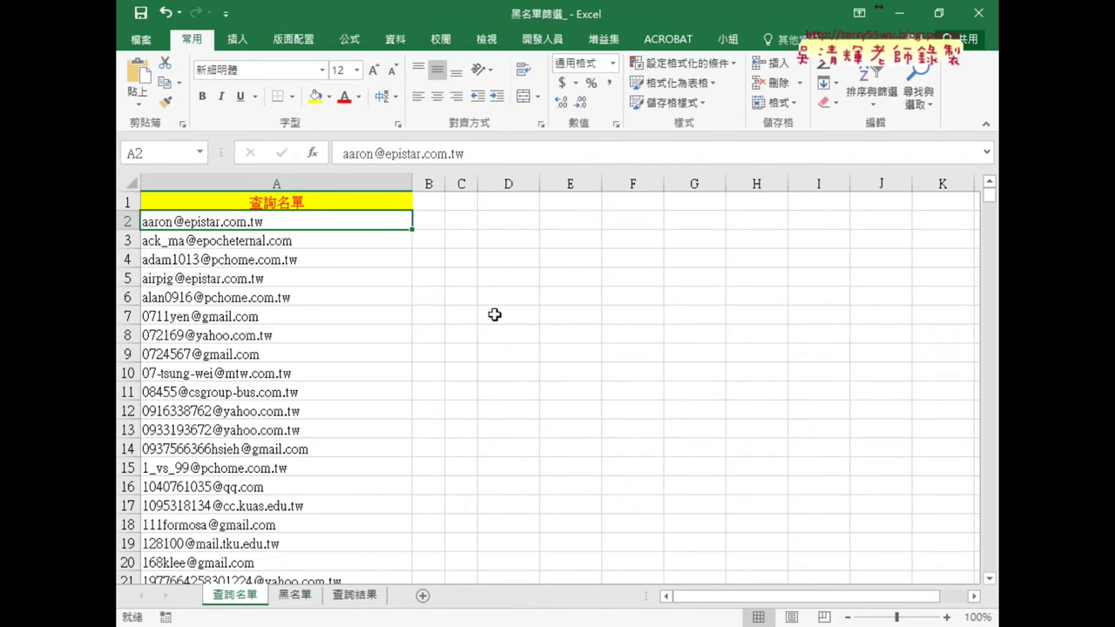
left_click(426, 218)
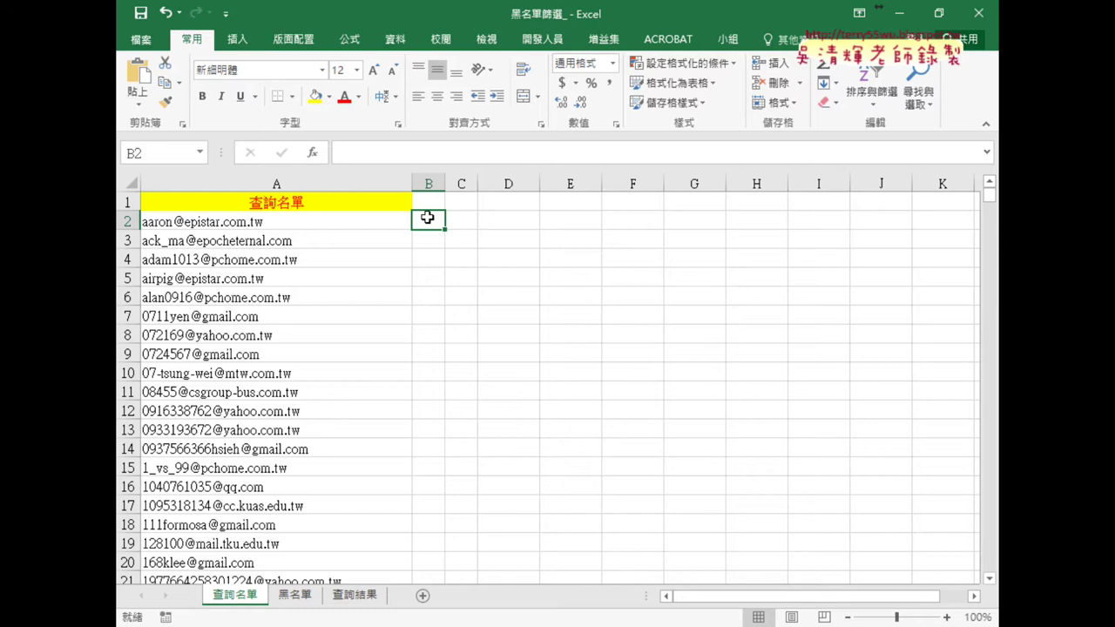
left_click(371, 225)
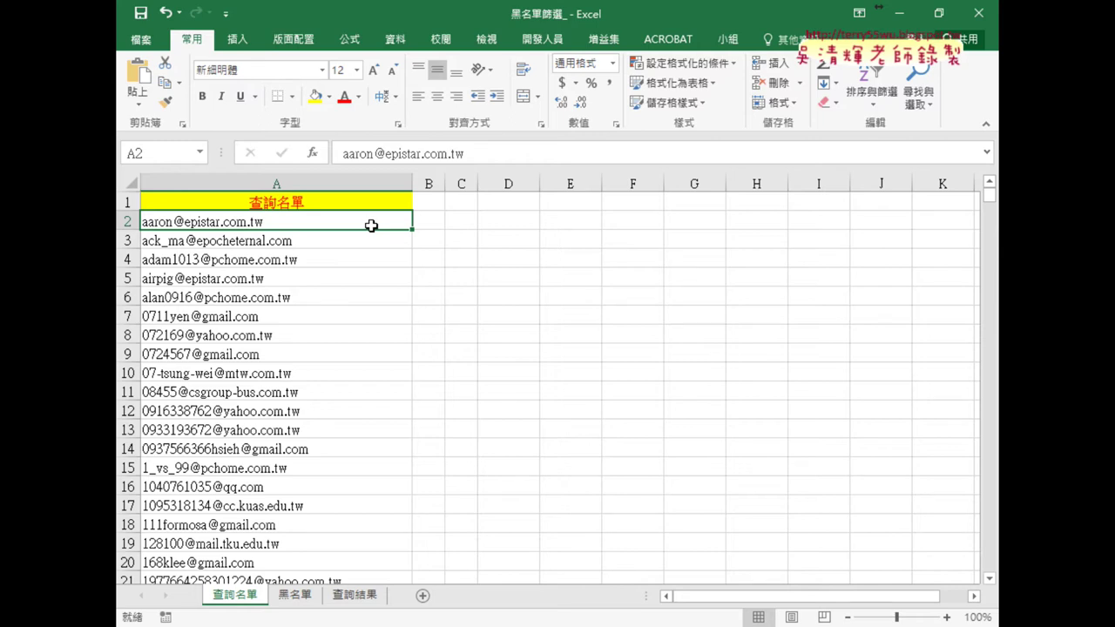
left_click(440, 223)
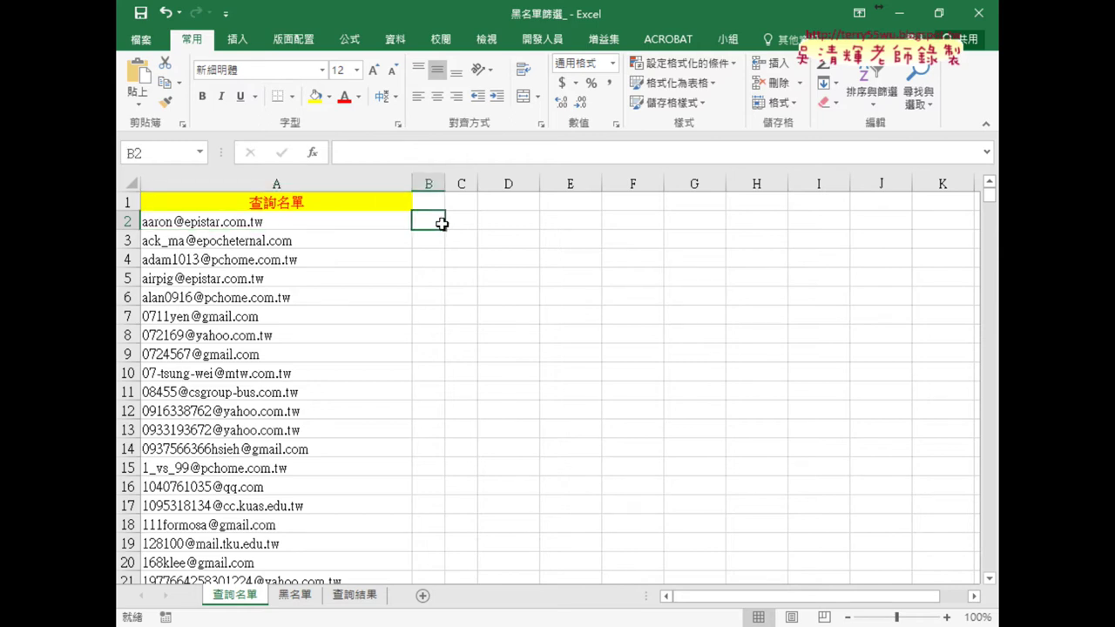
Show the Data ribbon and bring up the 查詢結果 results sheet with its three query macros
left_click(395, 40)
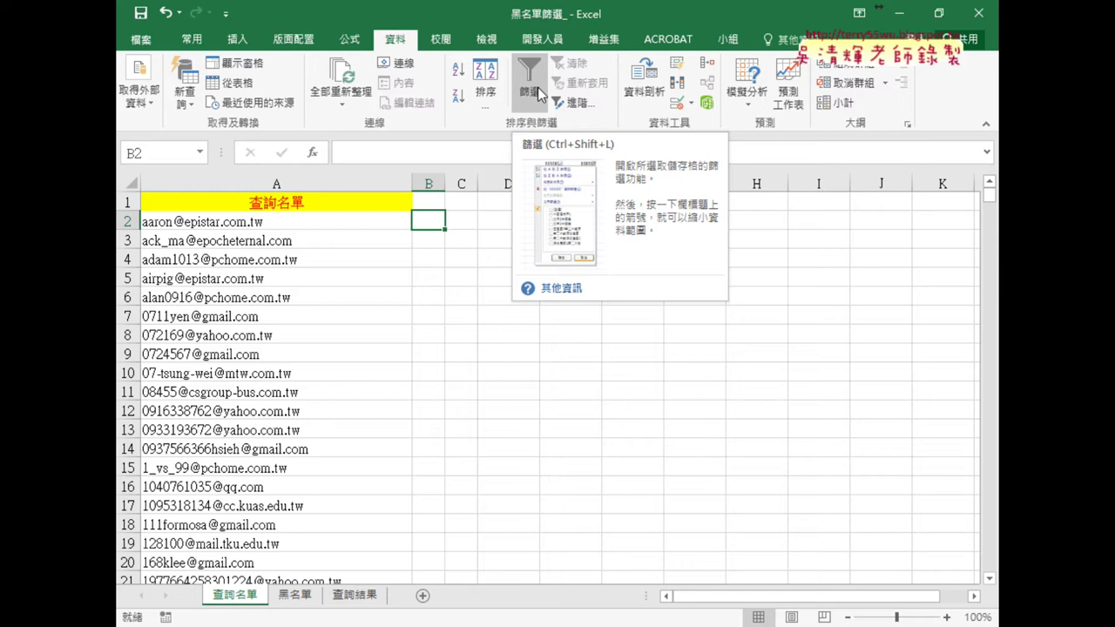
left_click(355, 595)
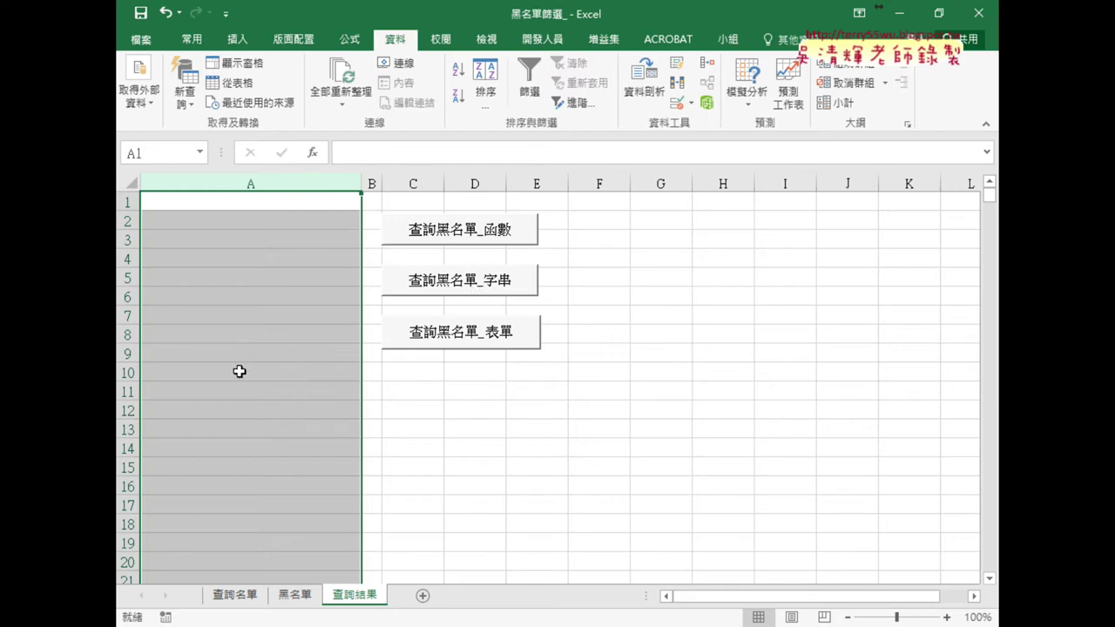
In the other workbook window, run the 黑名單篩選 filter macro and clear the matches with 清除
left_click(513, 291)
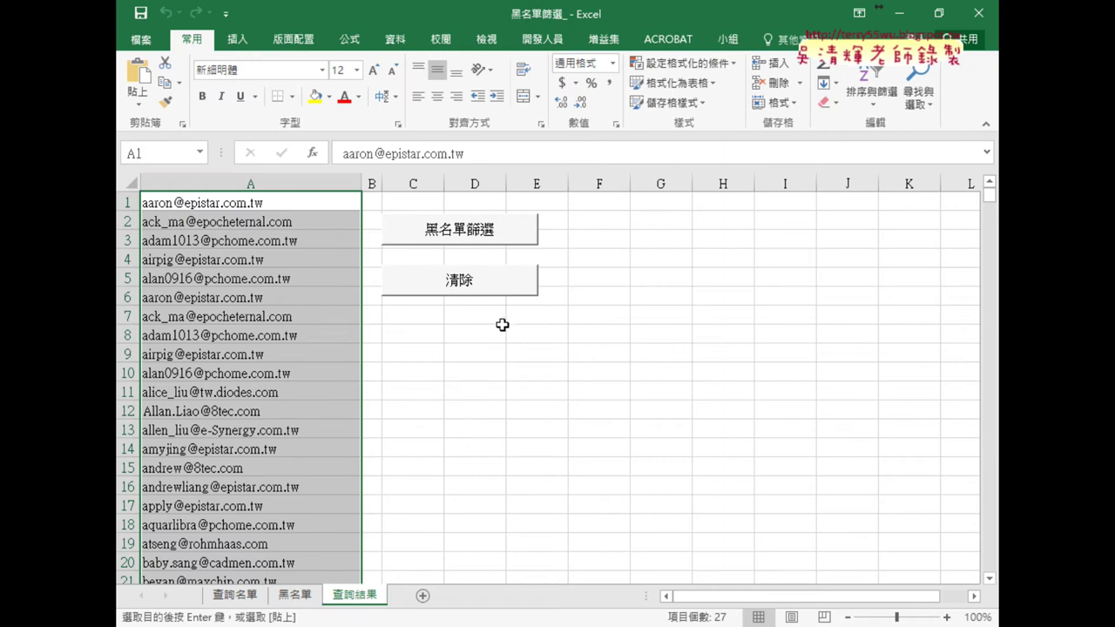
left_click(504, 290)
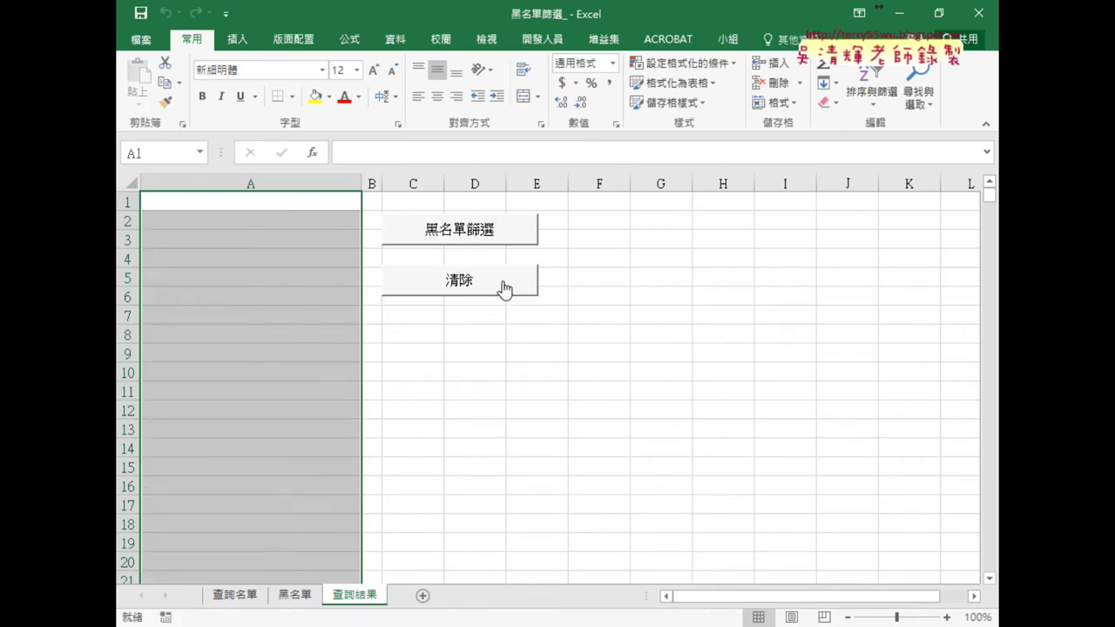
left_click(233, 594)
left_click(497, 240)
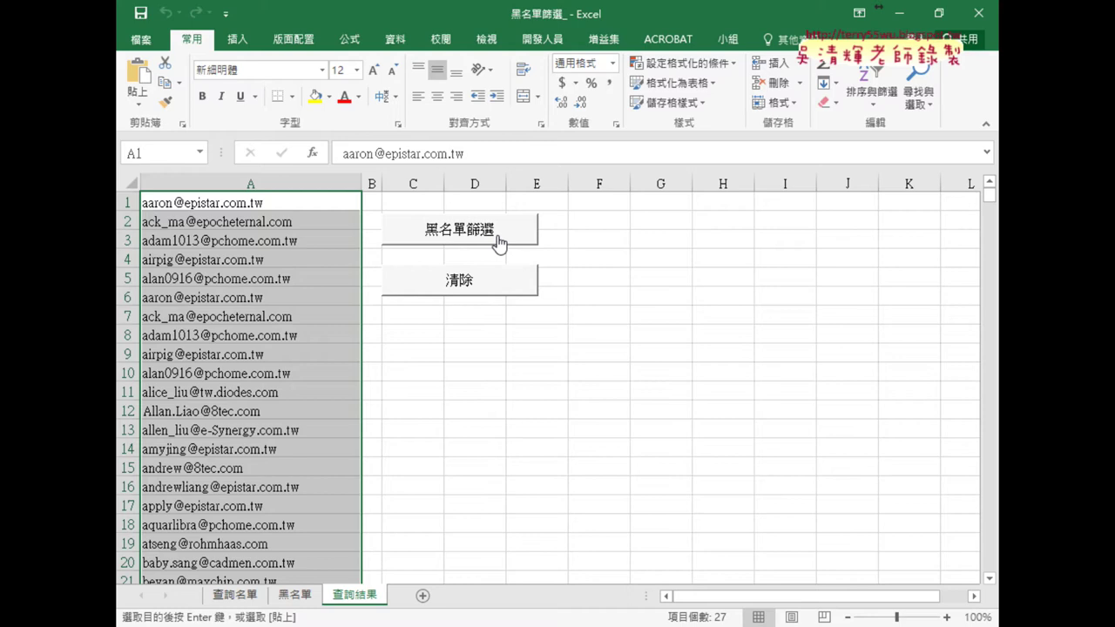
left_click(508, 296)
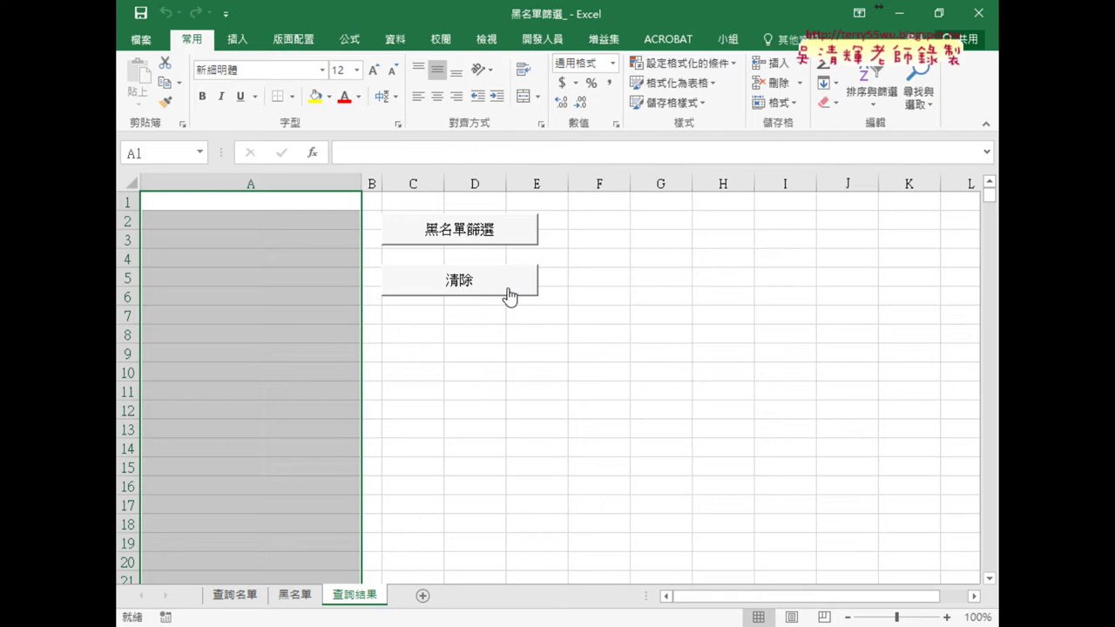
Run the 黑名單篩選 filter macro again, clear column A, and bring the other workbook window forward
left_click(502, 230)
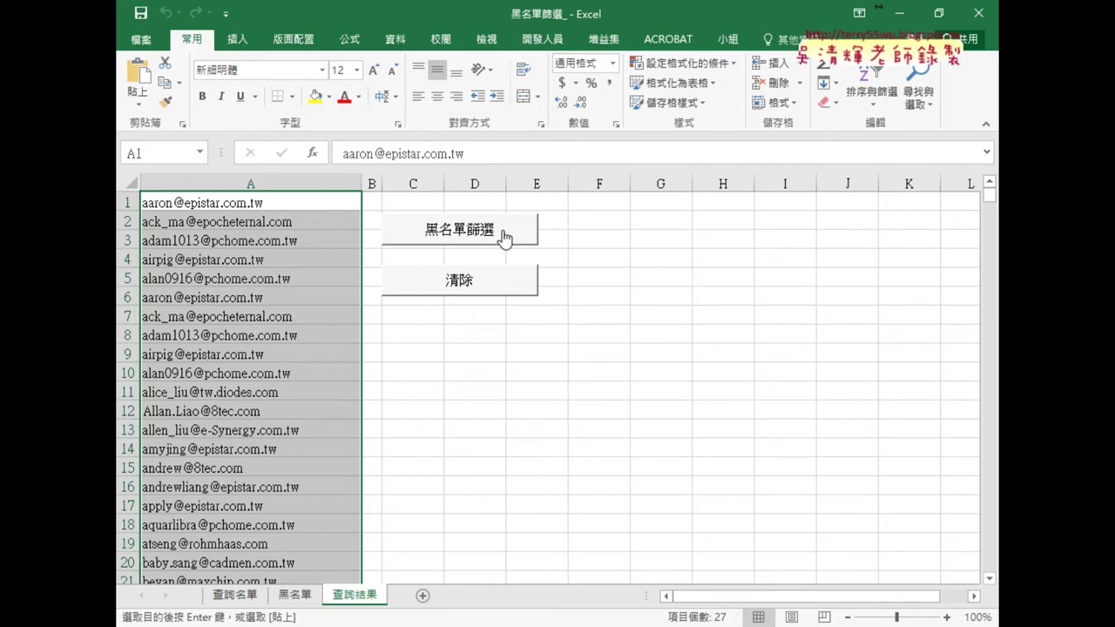
left_click(470, 283)
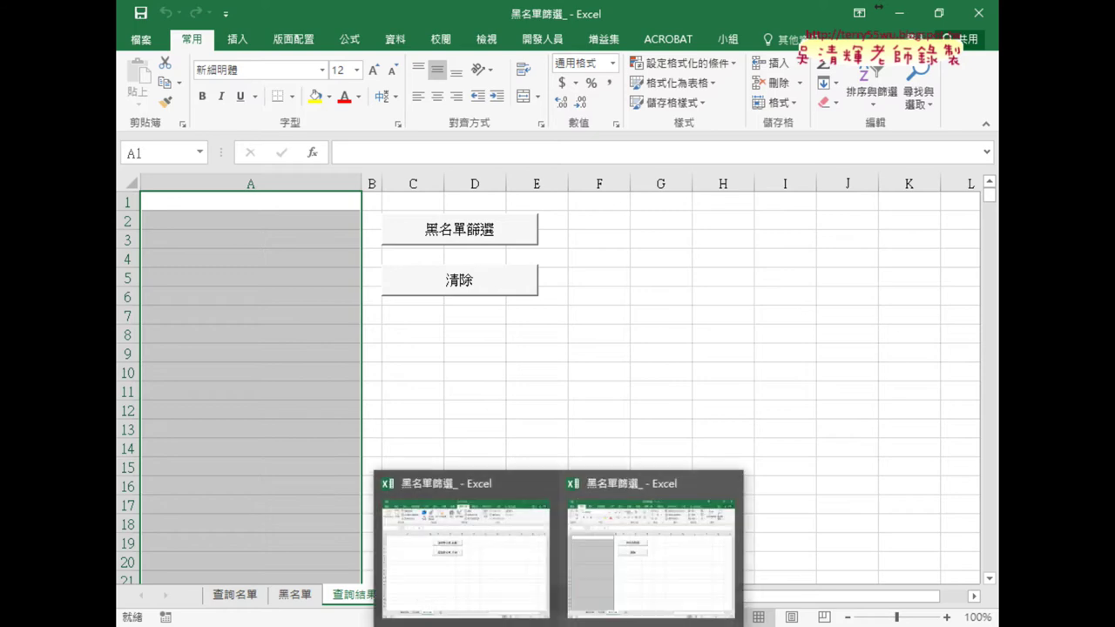
left_click(514, 575)
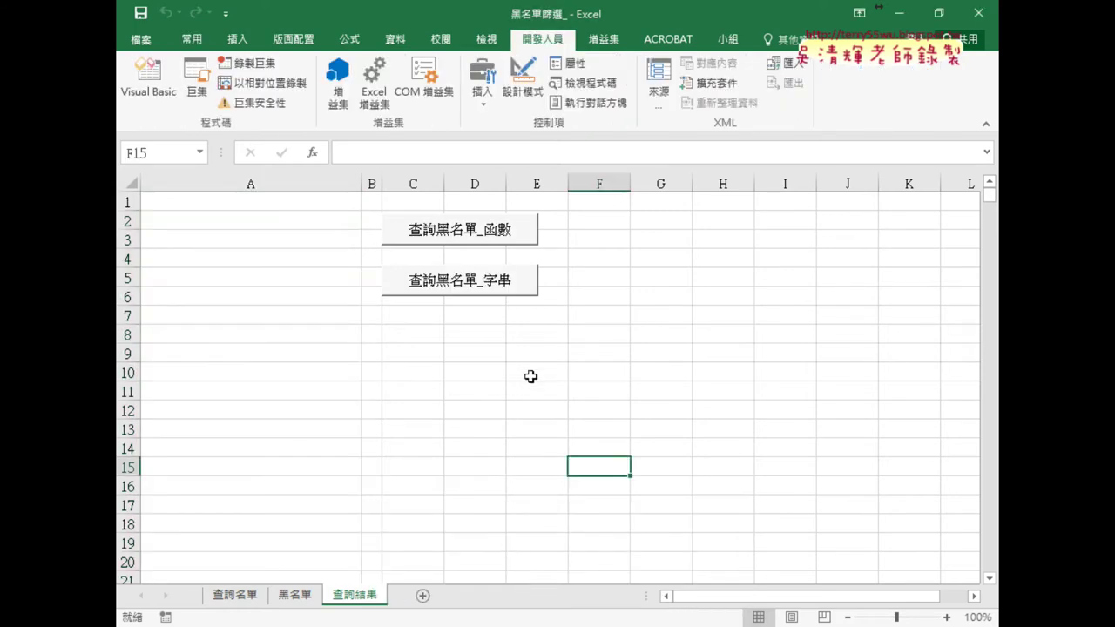
left_click(292, 595)
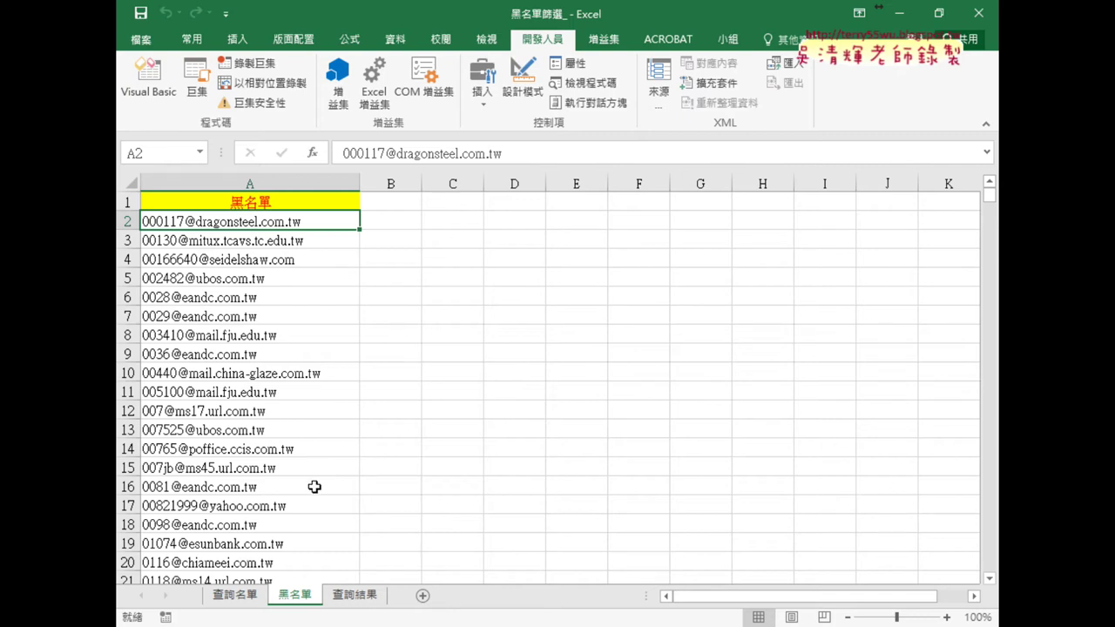
left_click(238, 595)
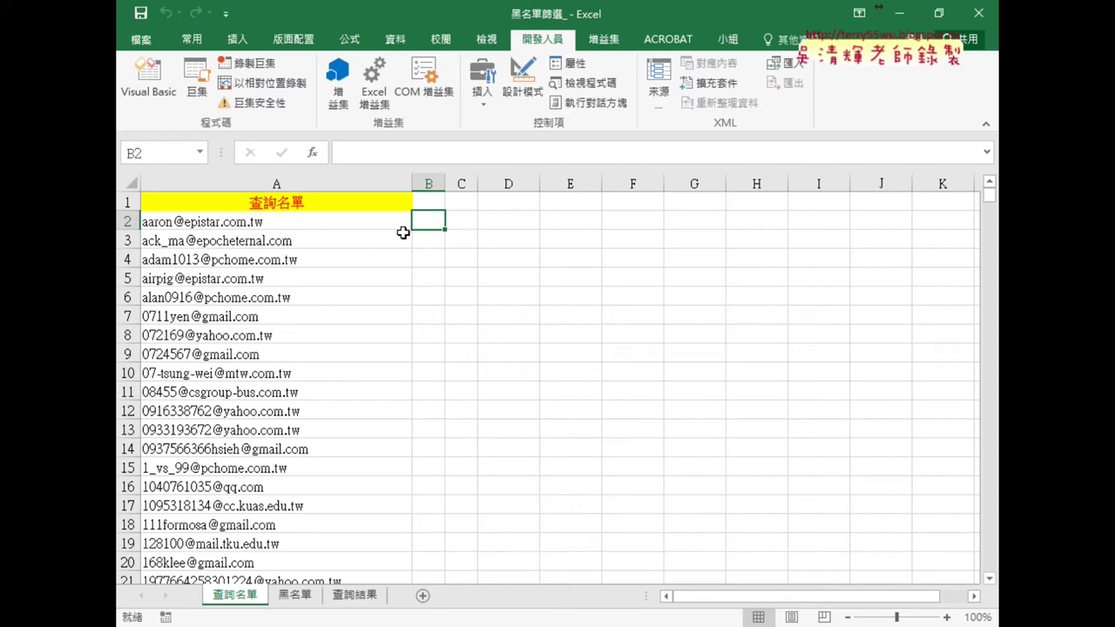
left_click(295, 596)
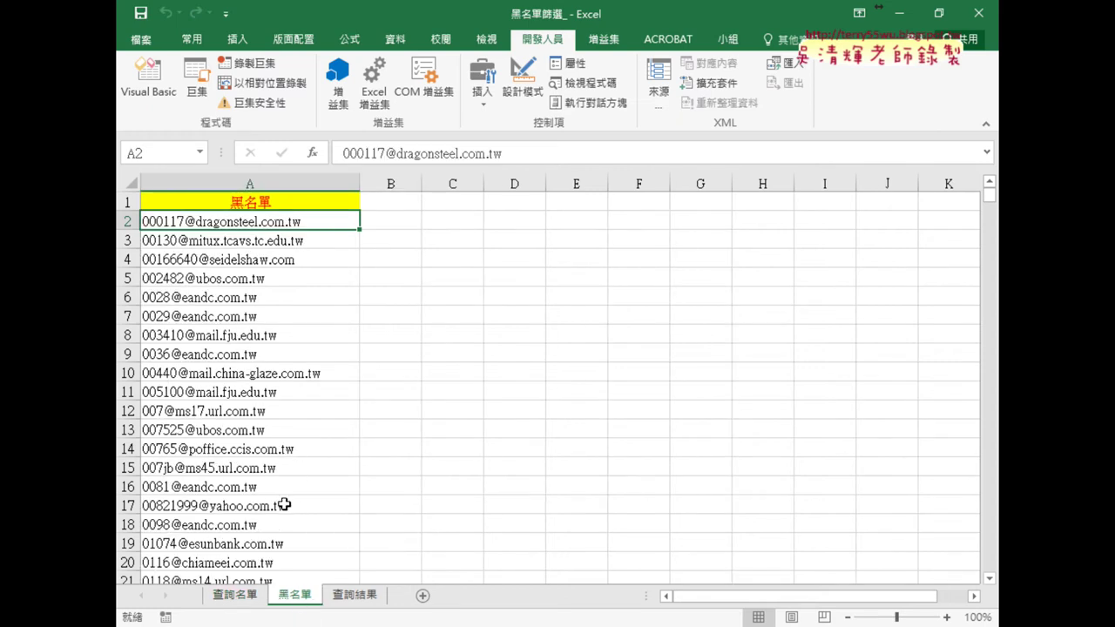
left_click(237, 595)
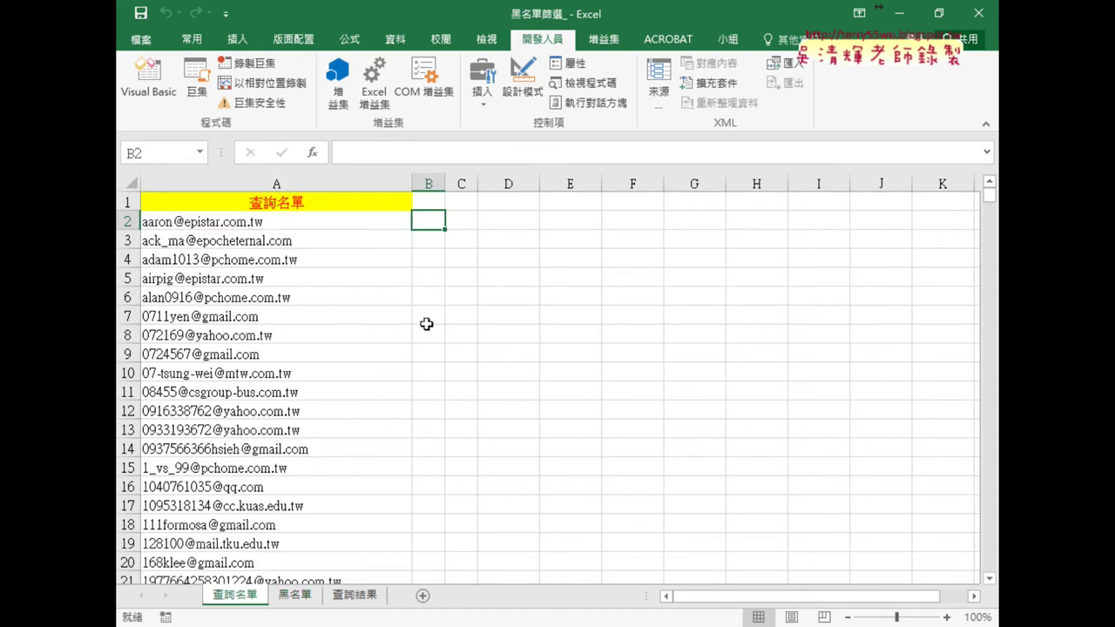
left_click(311, 152)
Choose COUNTIF from the recently used functions for cell B2
left_click_drag(578, 269, 747, 107)
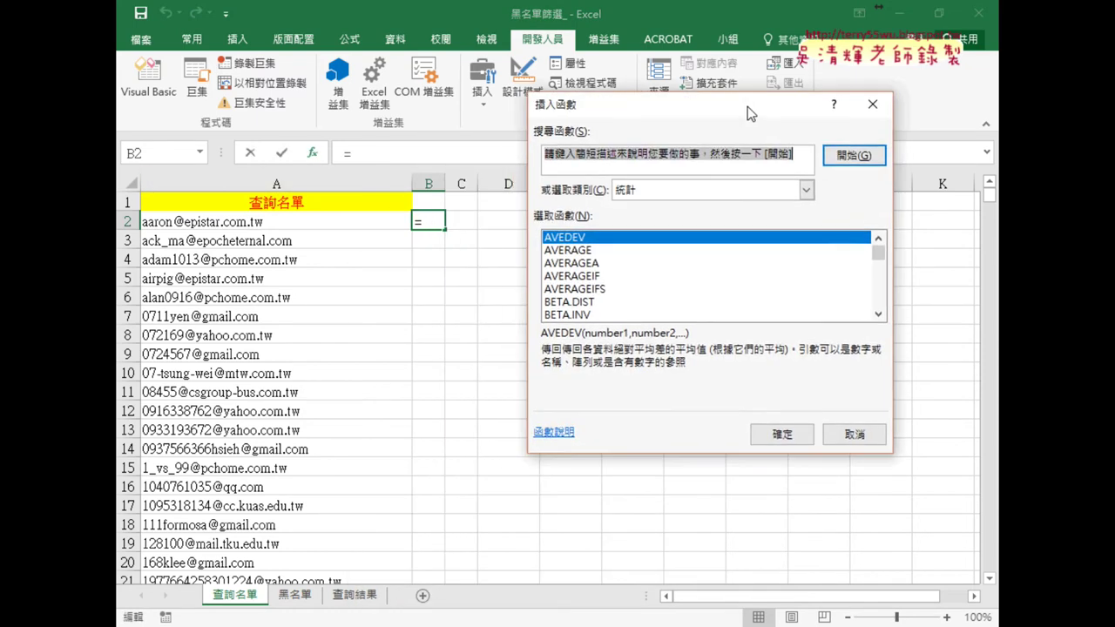
left_click(741, 189)
left_click(740, 206)
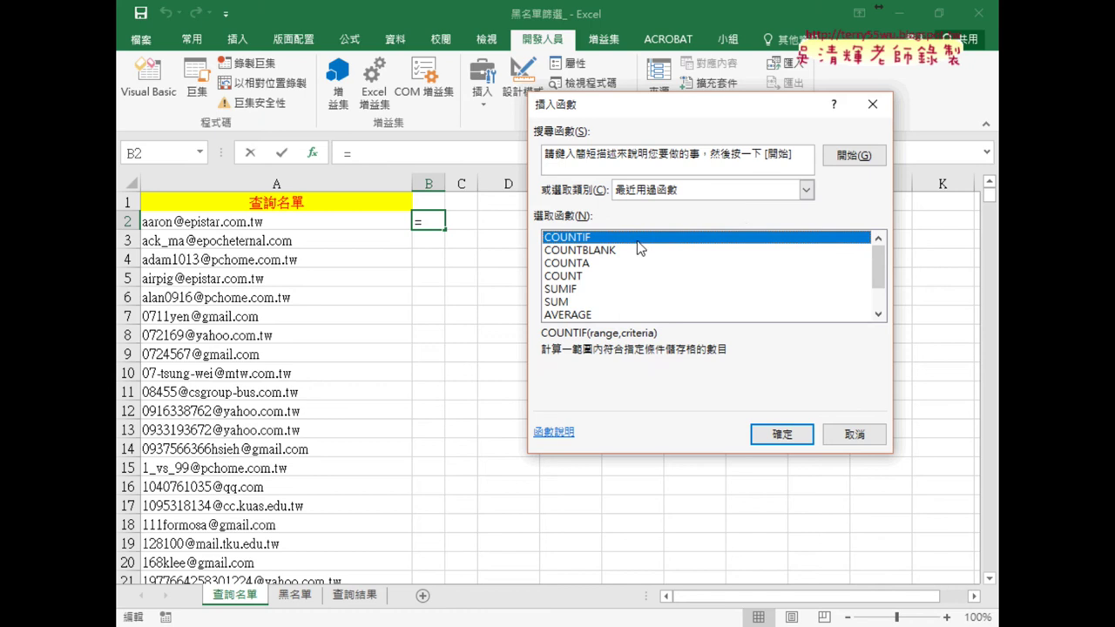
left_click(782, 439)
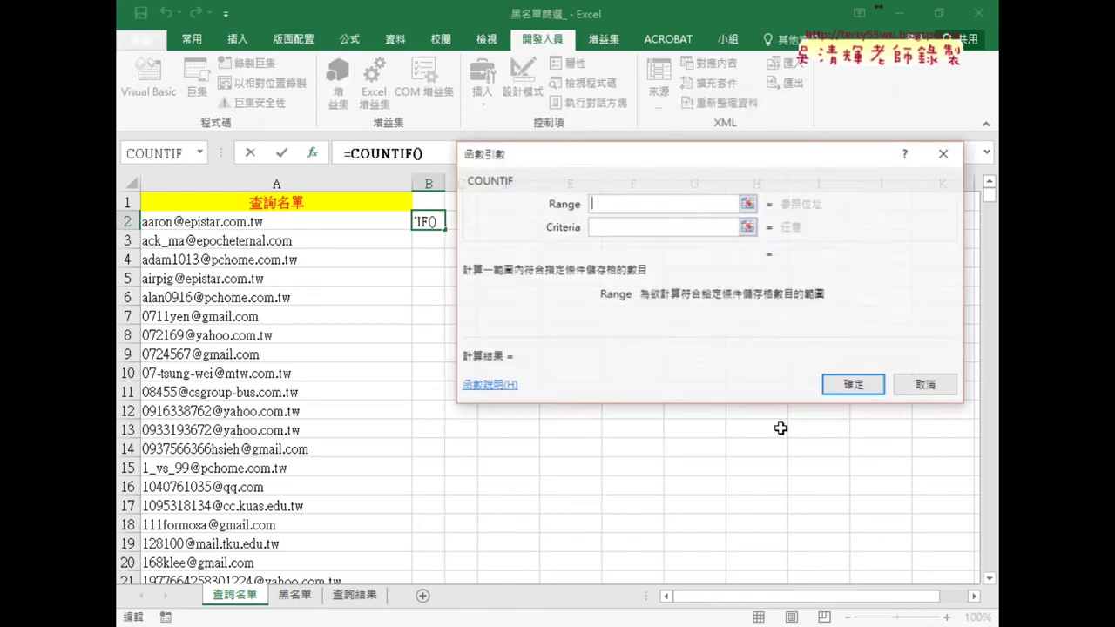
left_click_drag(655, 160, 690, 150)
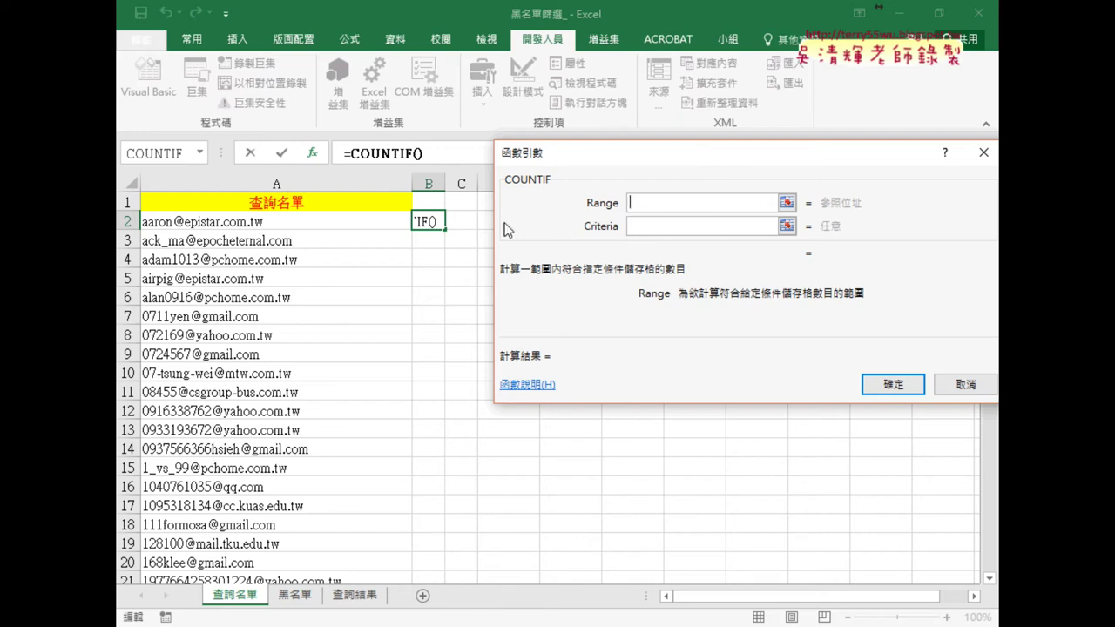
Drag a partial Range down the 黑名單 column from A2, then delete that reference
left_click(296, 598)
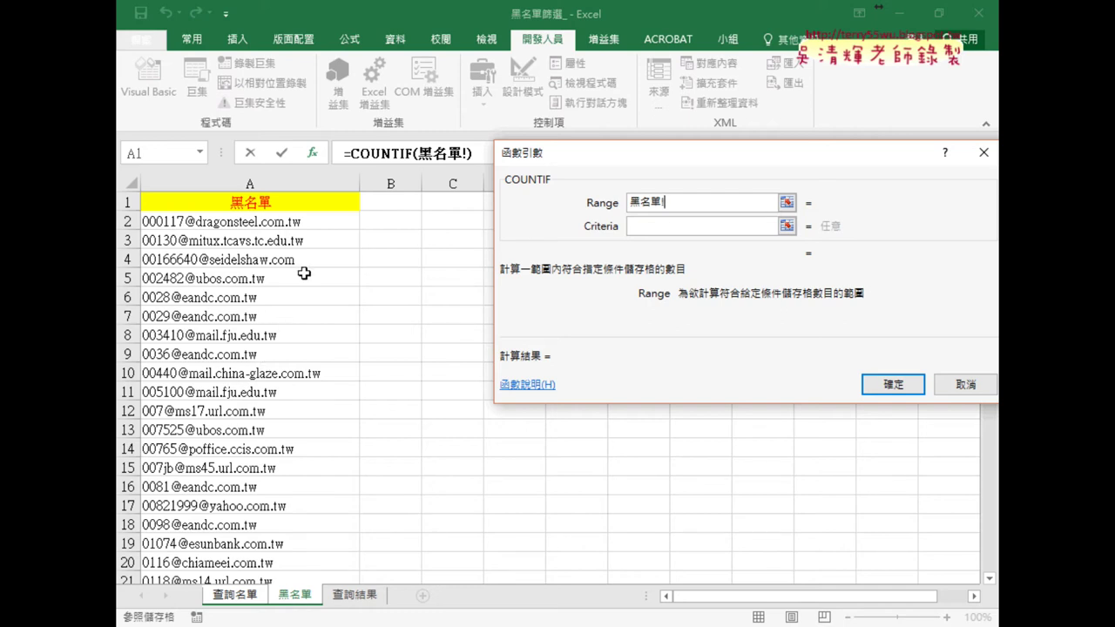
left_click(332, 222)
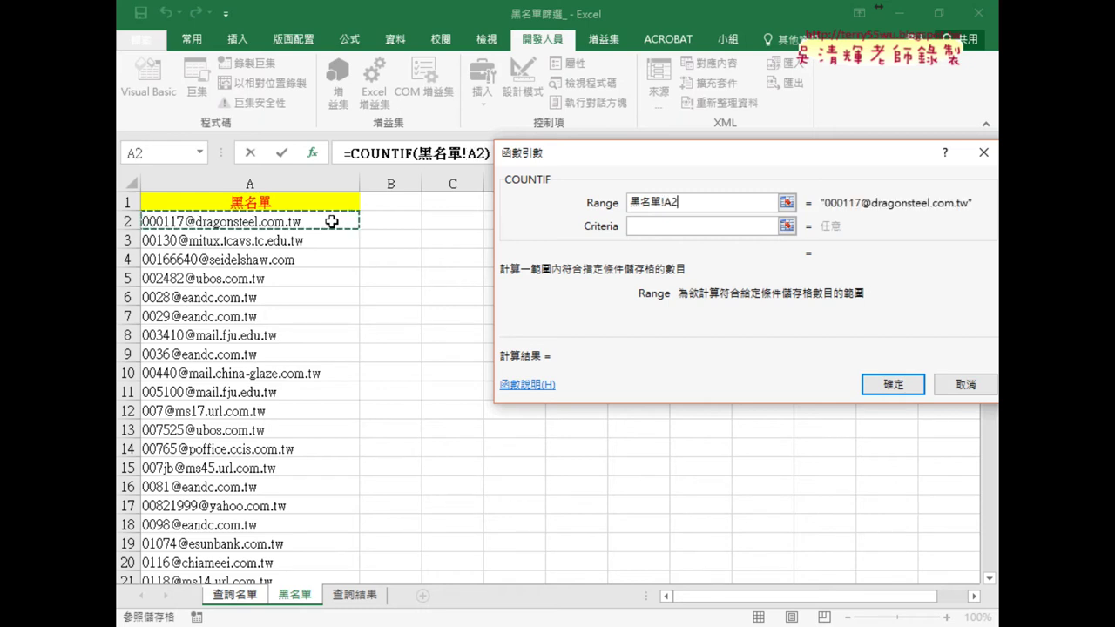
left_click_drag(331, 223, 327, 544)
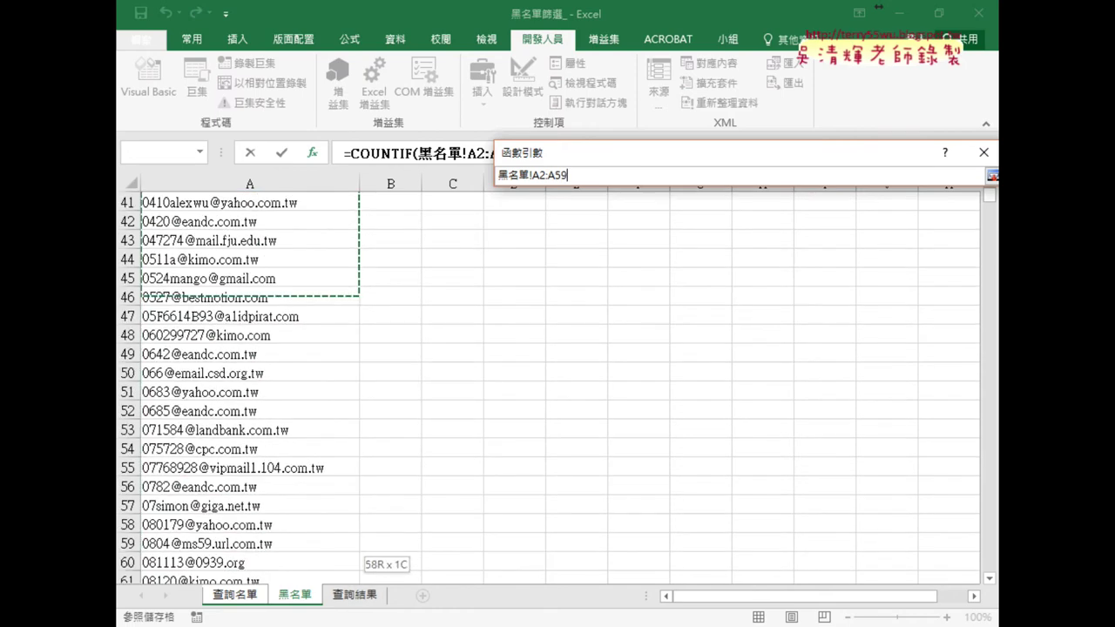
left_click_drag(327, 583, 305, 405)
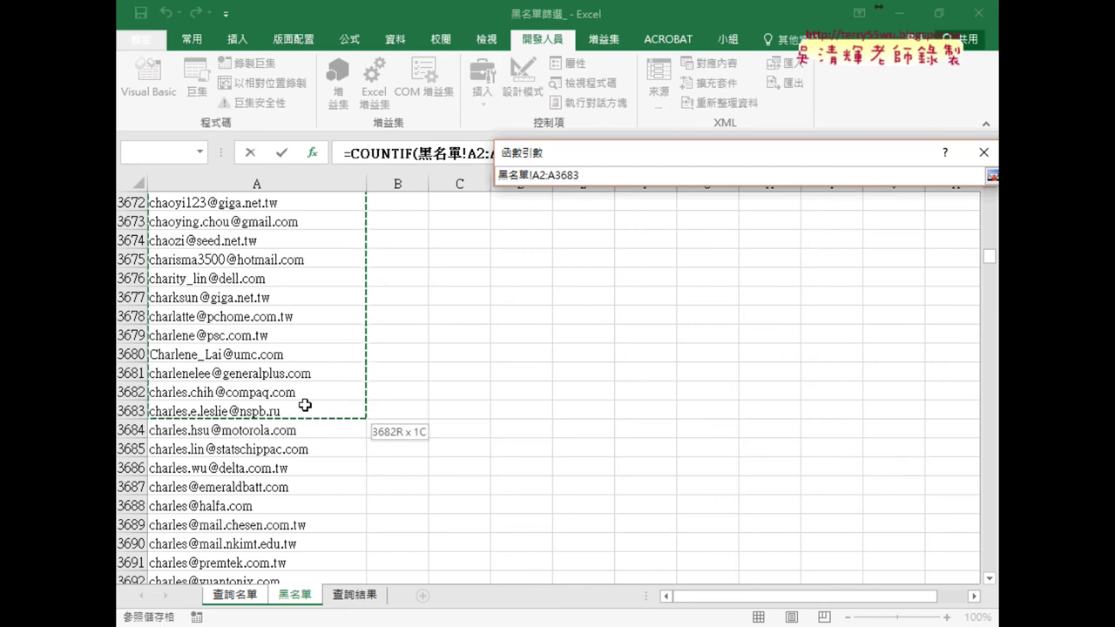
left_click_drag(304, 405, 305, 403)
left_click_drag(713, 203, 665, 203)
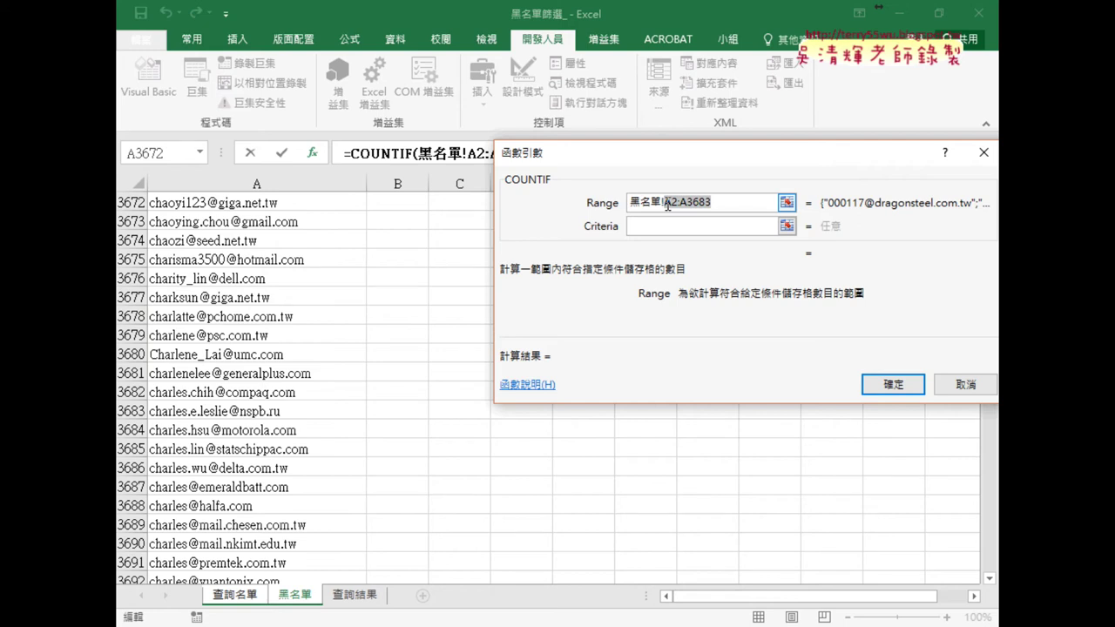
key("Delete")
Scroll back to the top of 黑名單 and clear the duplicated Range text
scroll(261, 267, "up", 6)
scroll(261, 267, "up", 11)
scroll(261, 267, "up", 12)
scroll(261, 267, "up", 11)
scroll(261, 267, "up", 6)
scroll(261, 268, "up", 6)
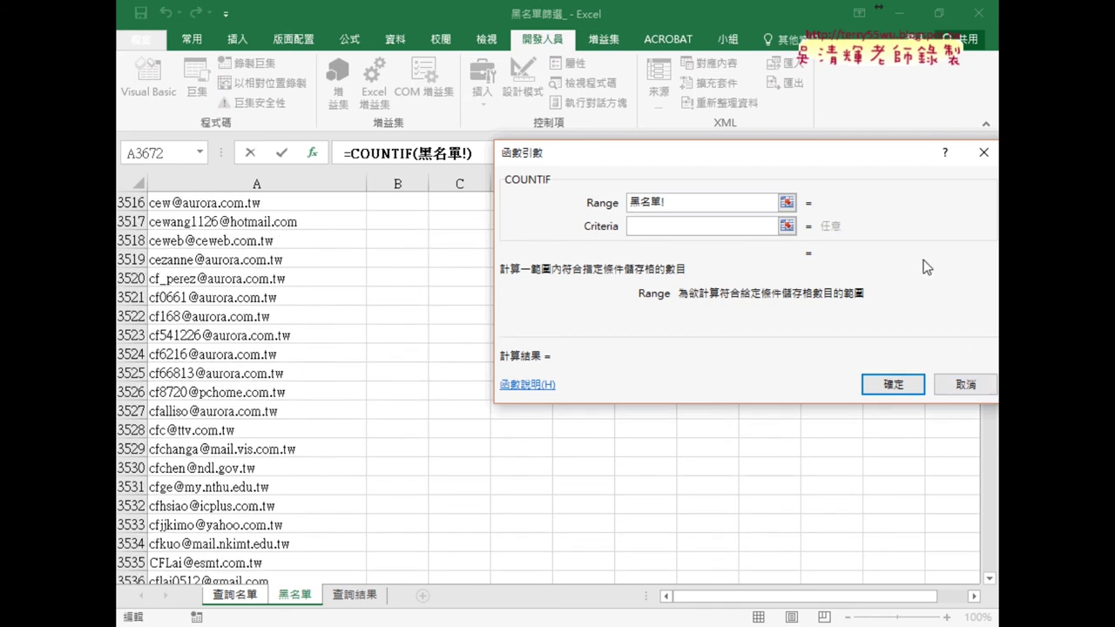
left_click_drag(888, 162, 773, 188)
left_click_drag(989, 259, 991, 194)
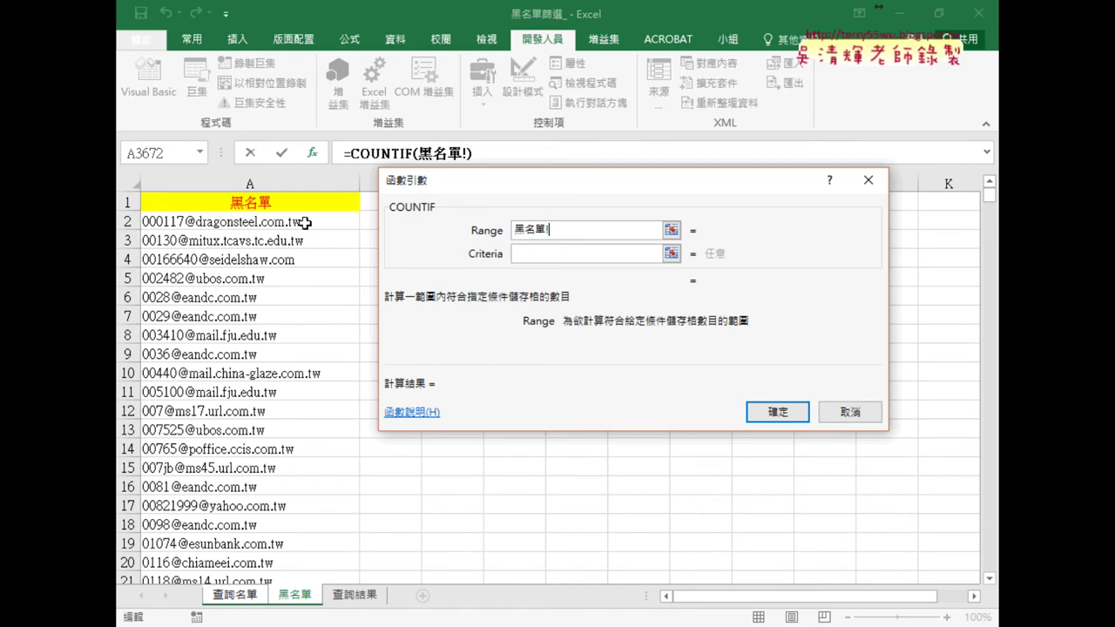
left_click(305, 223)
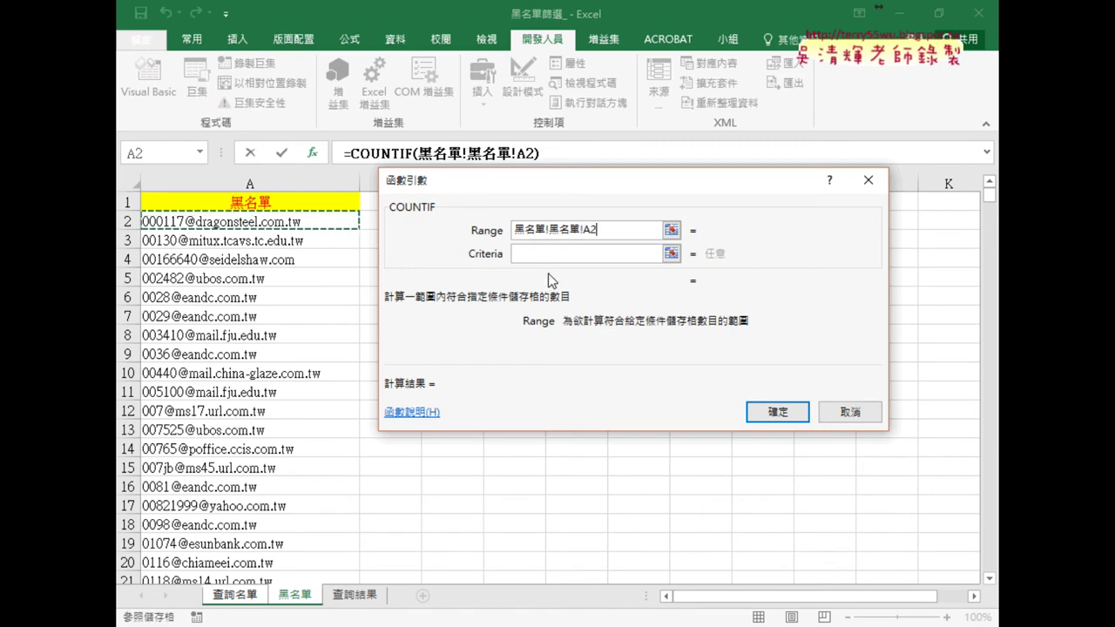
left_click_drag(554, 231, 461, 229)
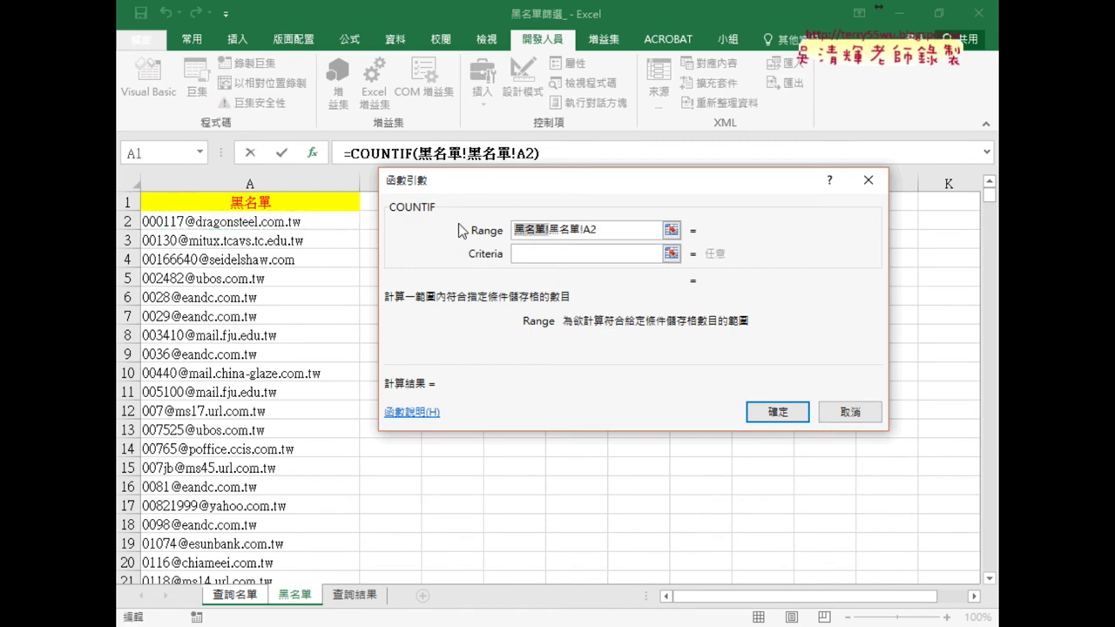
key("Delete")
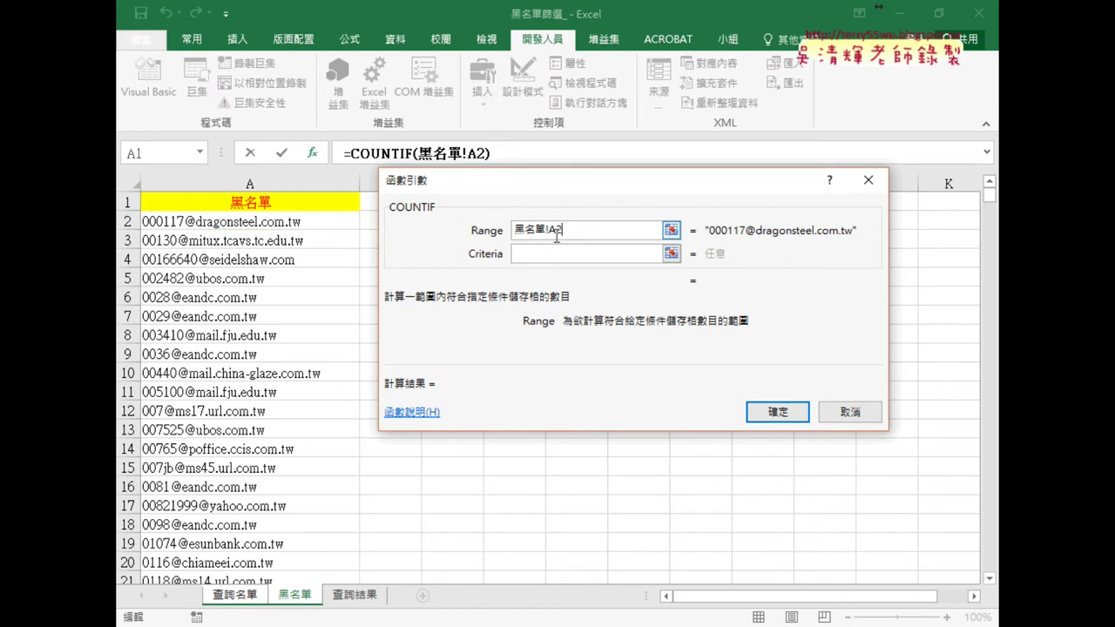
left_click_drag(550, 230, 494, 235)
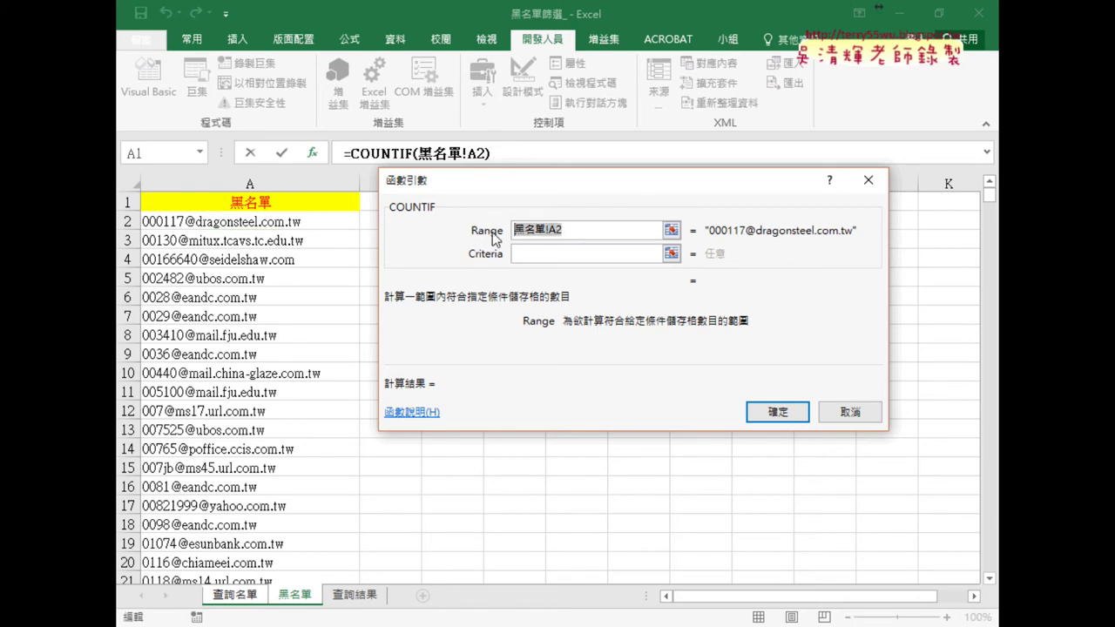
key("Delete")
Set the COUNTIF Range to 黑名單!A2:A22223, from A2 down to the last entry
left_click(294, 221)
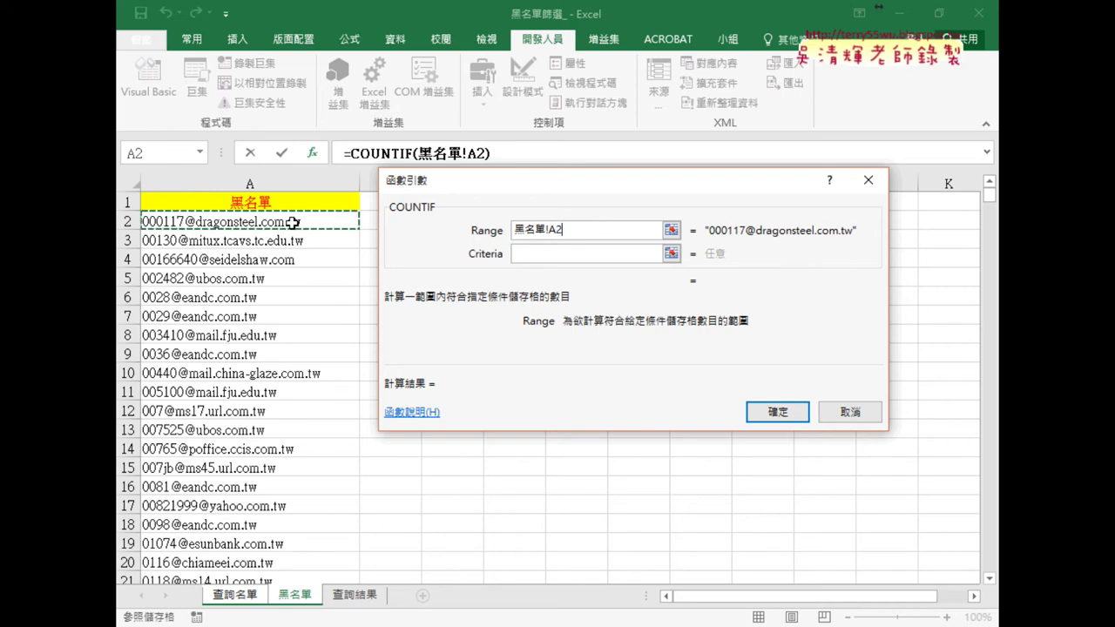
key("ctrl+shift+Down")
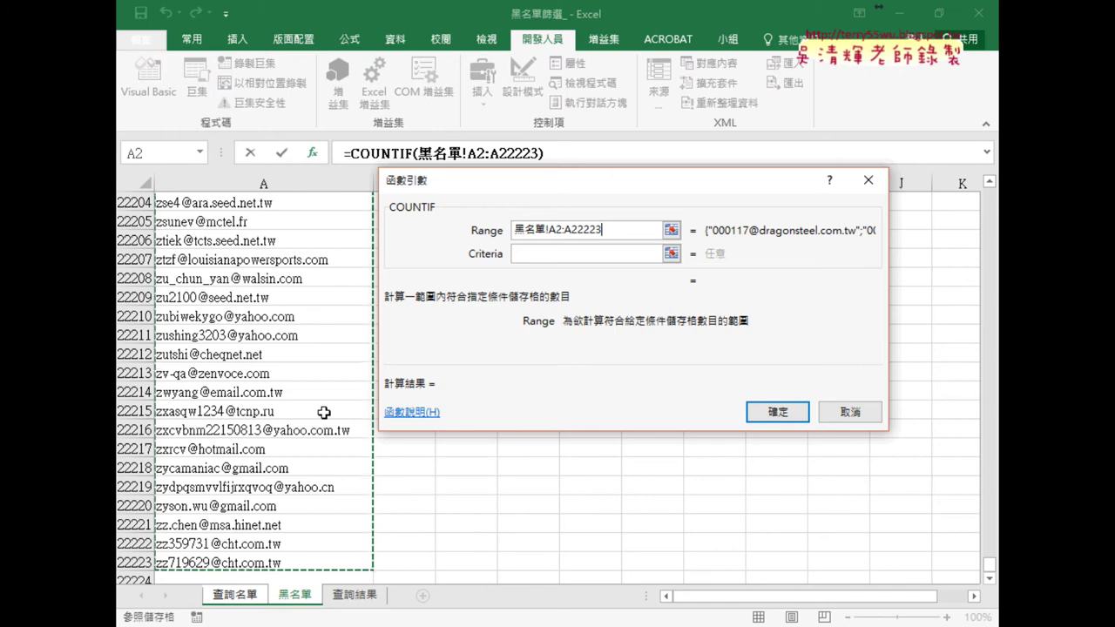
left_click(539, 253)
Use query email A2 as Criteria and confirm =COUNTIF(黑名單!A2:A22223,A2) in B2
left_click(234, 595)
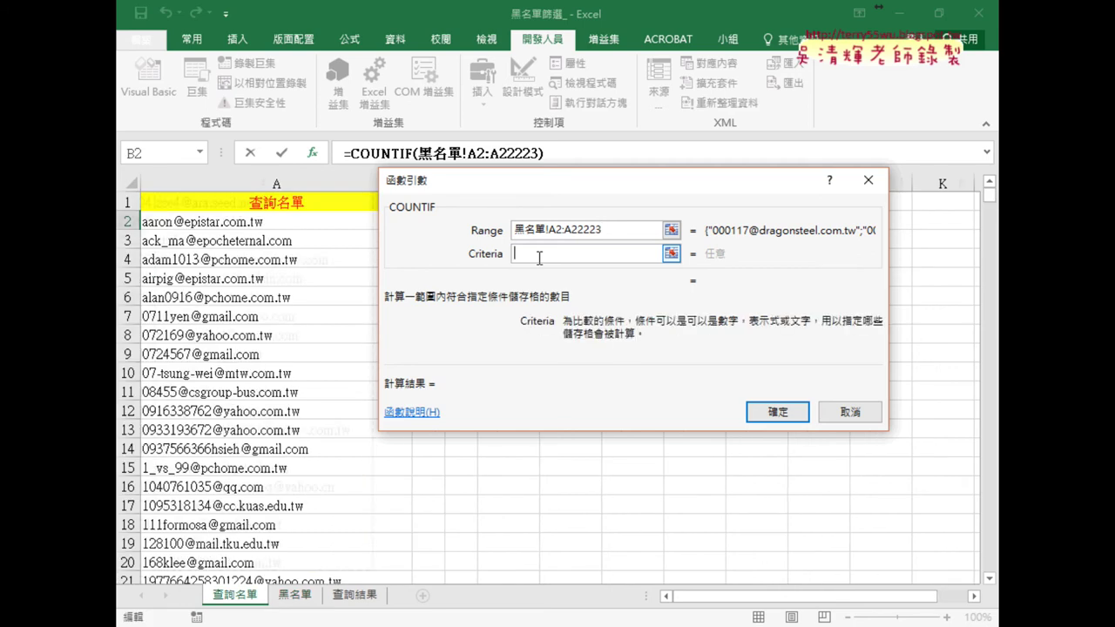
left_click_drag(468, 183, 592, 166)
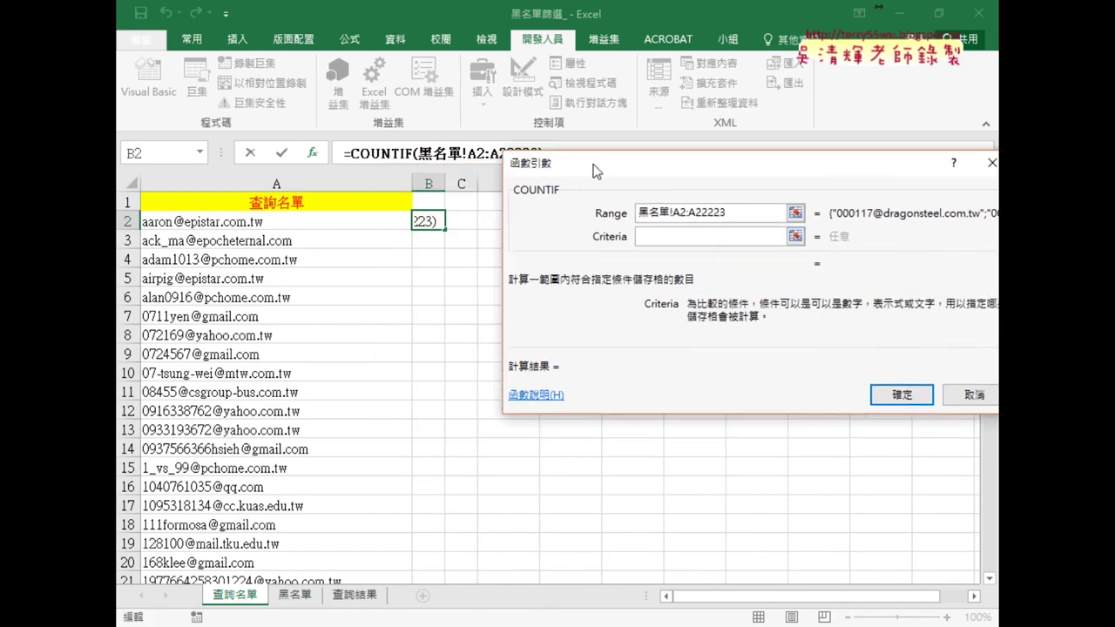
left_click(307, 223)
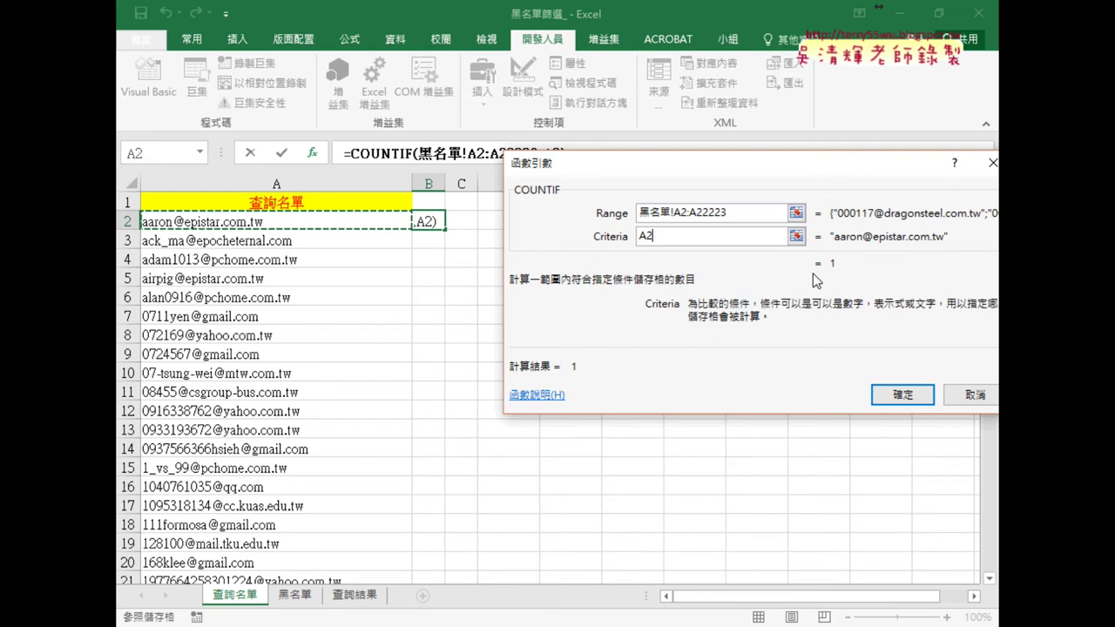
left_click(902, 396)
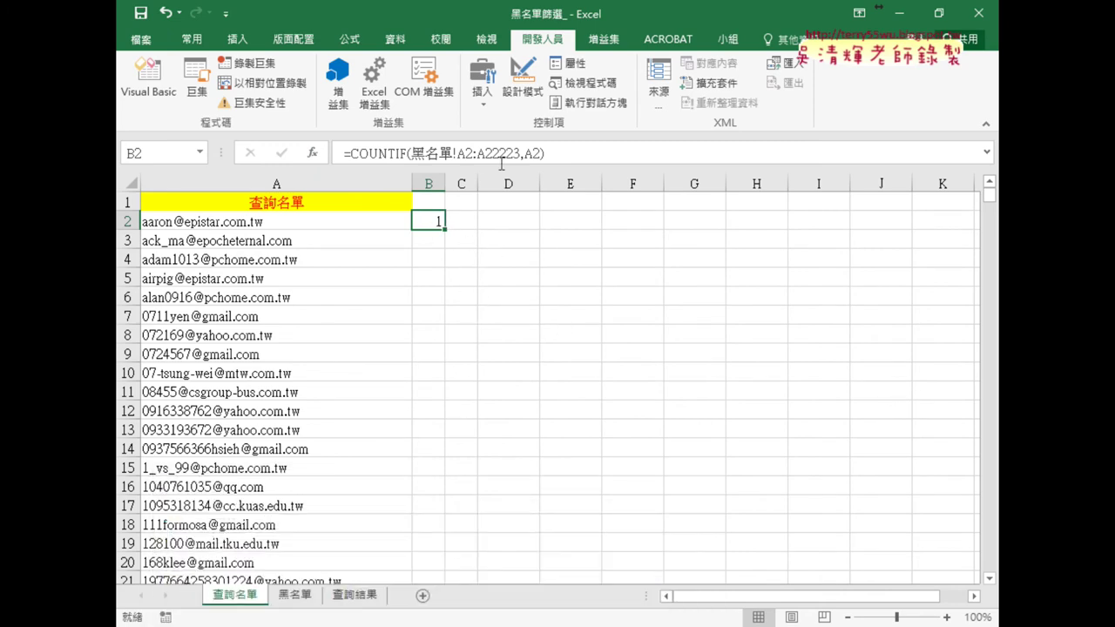
Lock the range as 黑名單!A$2:A$22223 with F4 and fill the COUNTIF down column B
left_click_drag(520, 153, 462, 155)
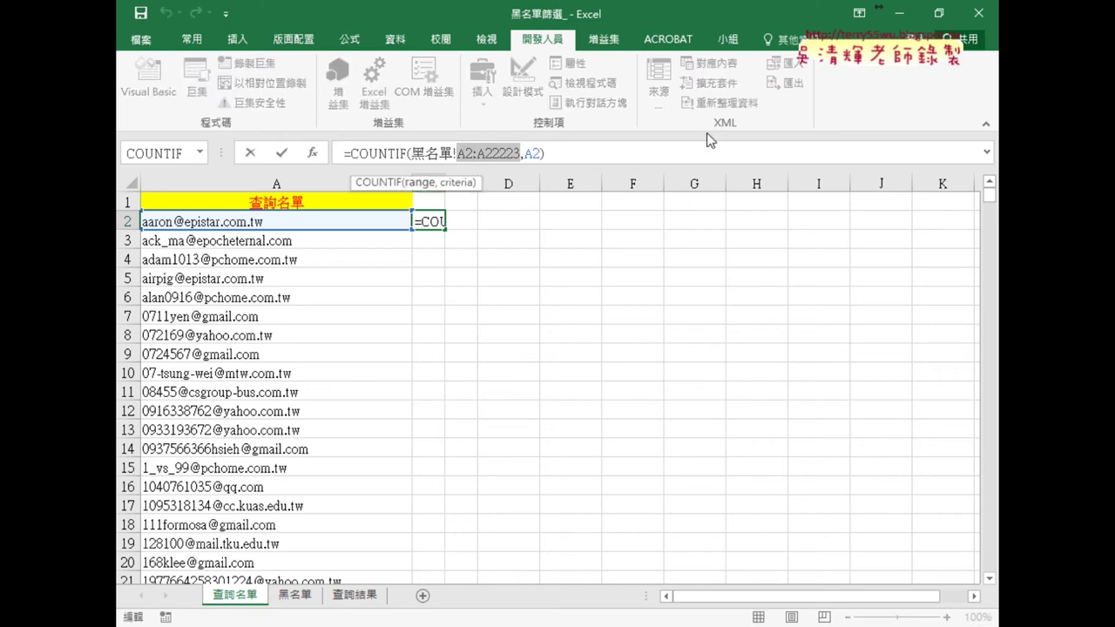
key("F4")
key("F4")
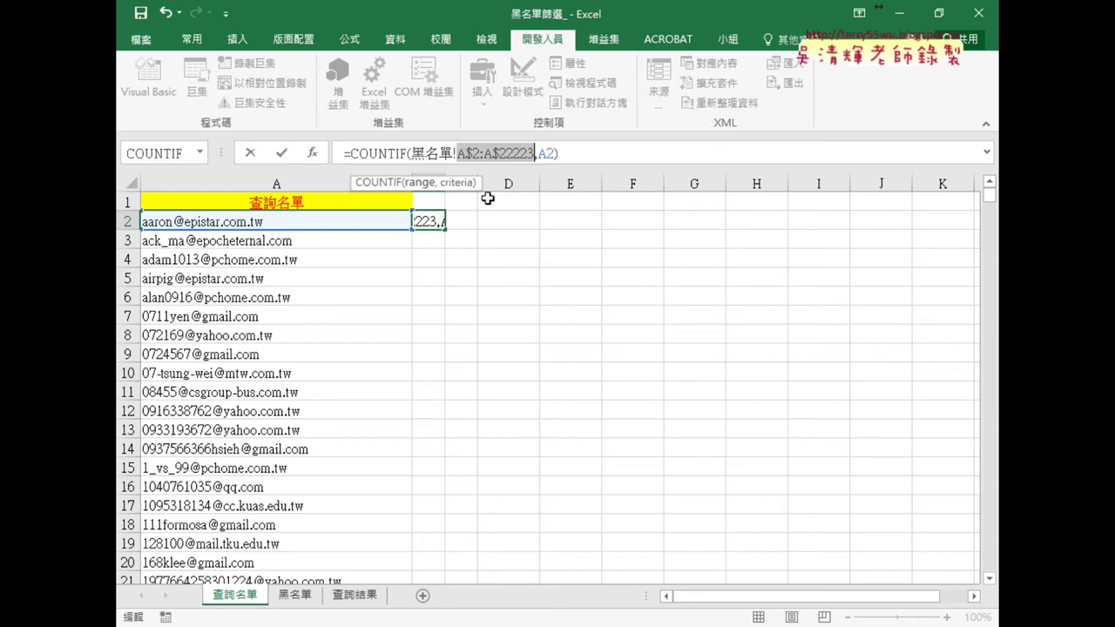
left_click(280, 153)
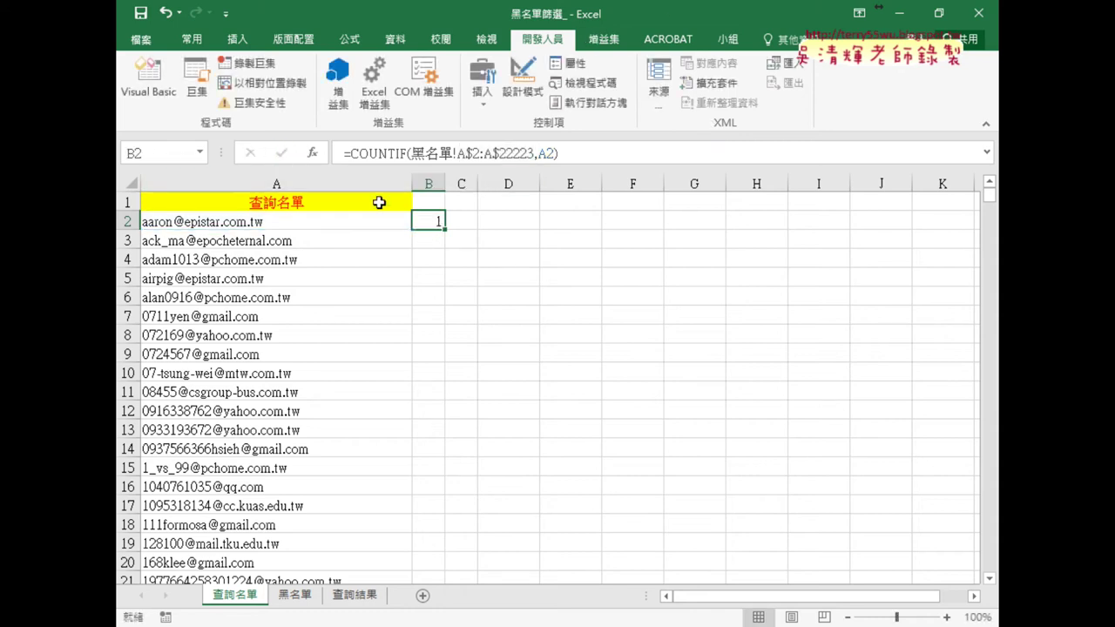
double_click(445, 229)
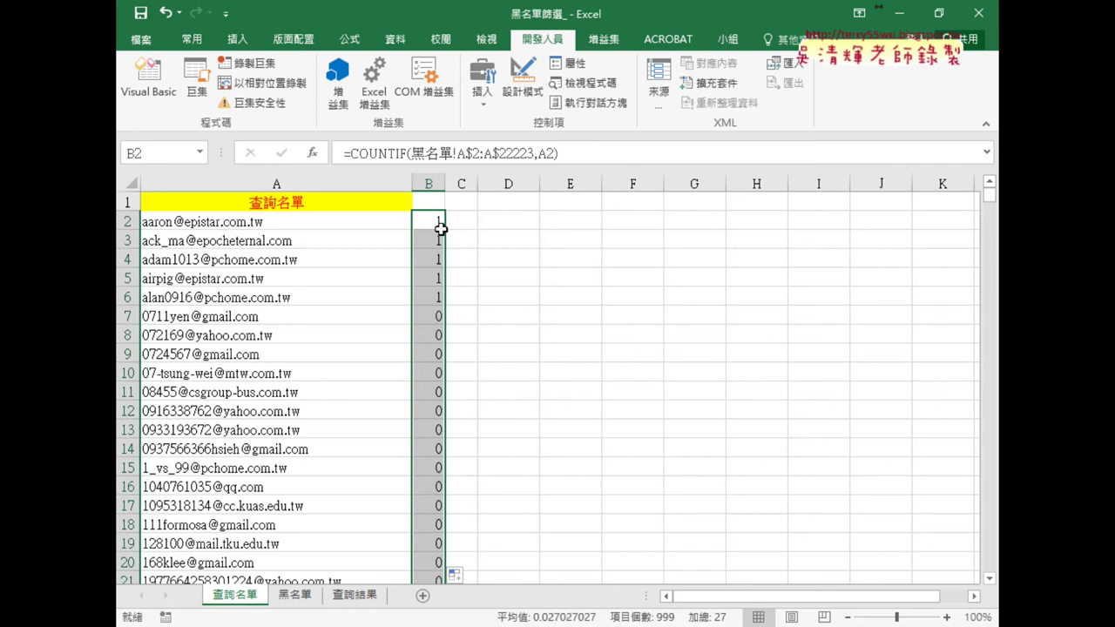
left_click(432, 219)
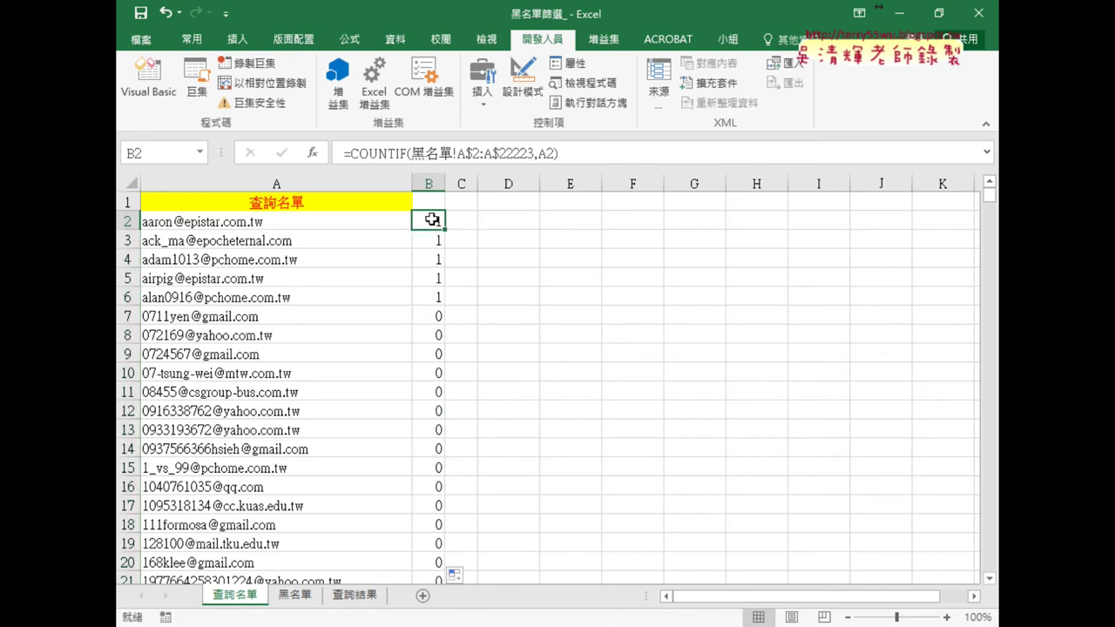
left_click(431, 315)
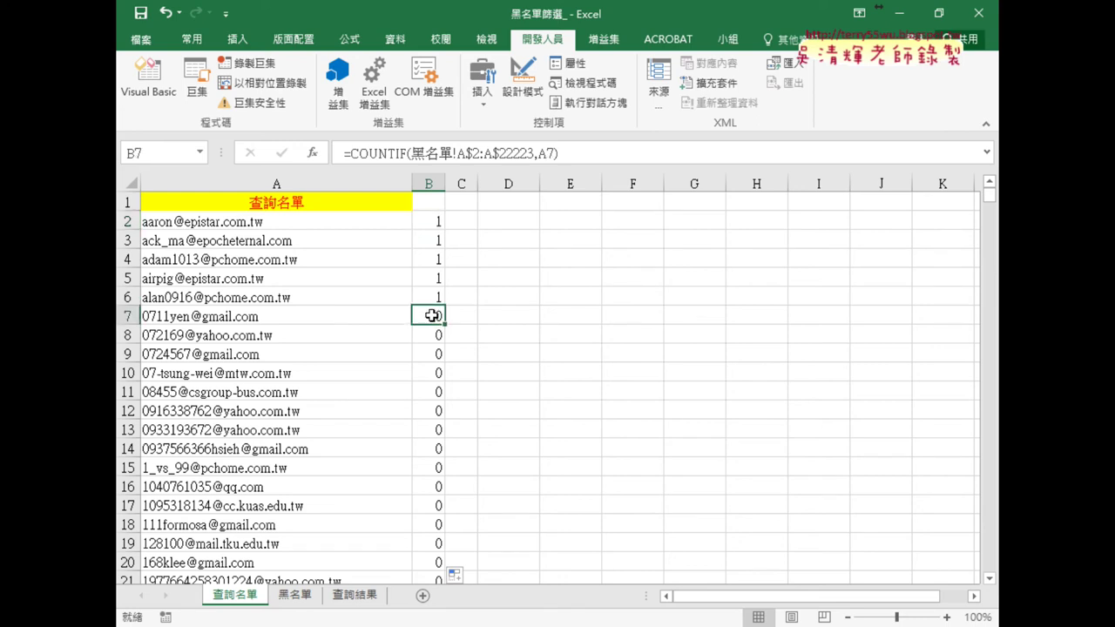
left_click(427, 201)
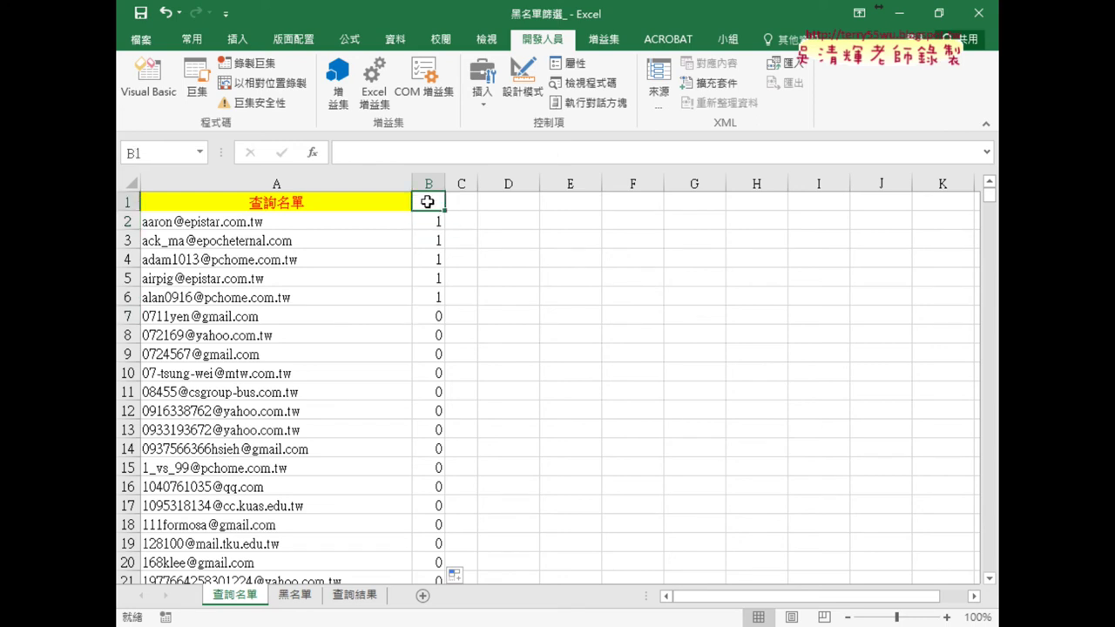
left_click(391, 40)
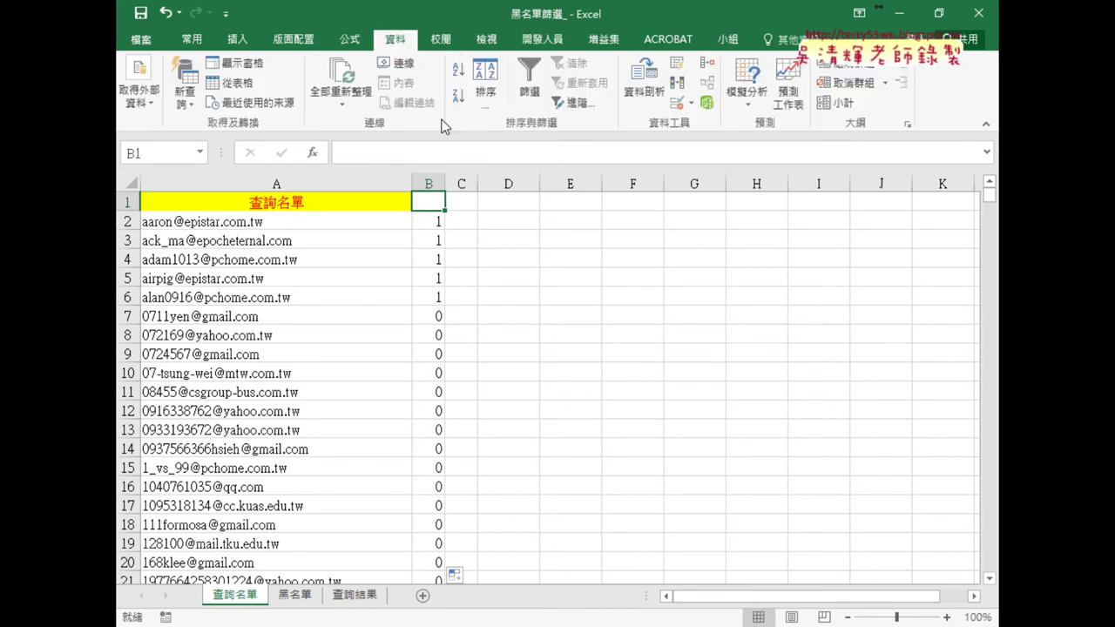
Turn on the filter and show only rows with 1 in column B
left_click(354, 198)
left_click(428, 199)
left_click(530, 89)
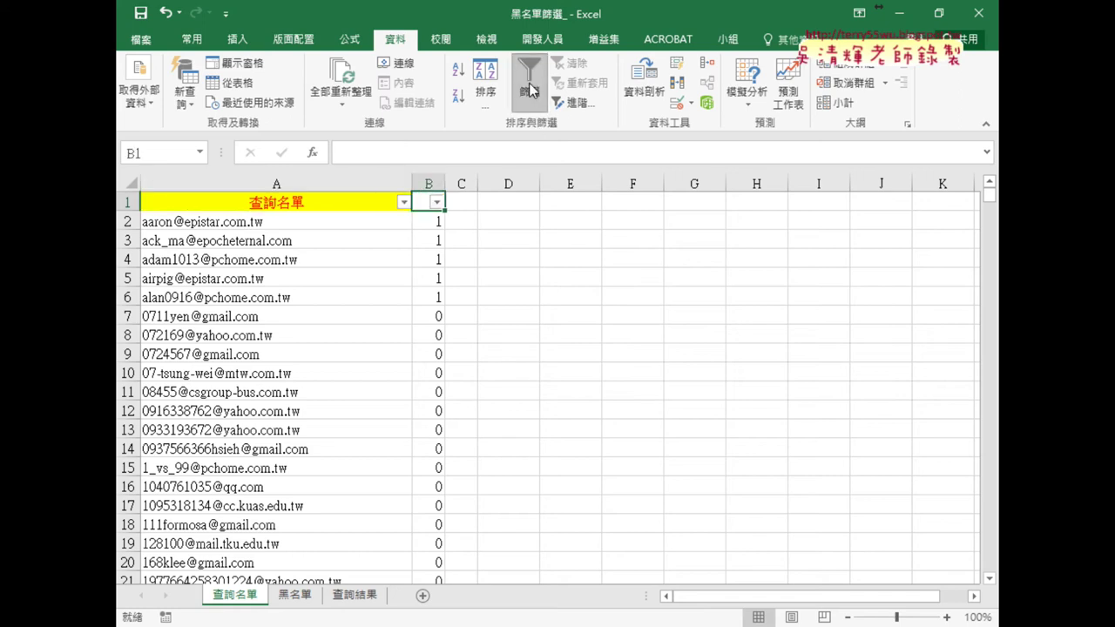
left_click(437, 202)
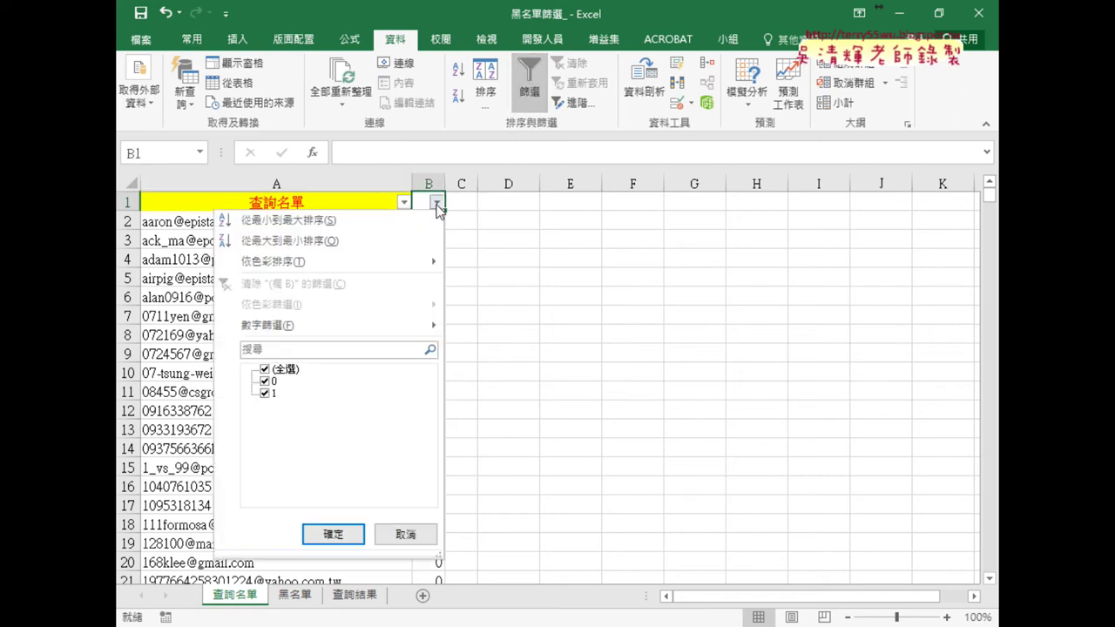
left_click(265, 369)
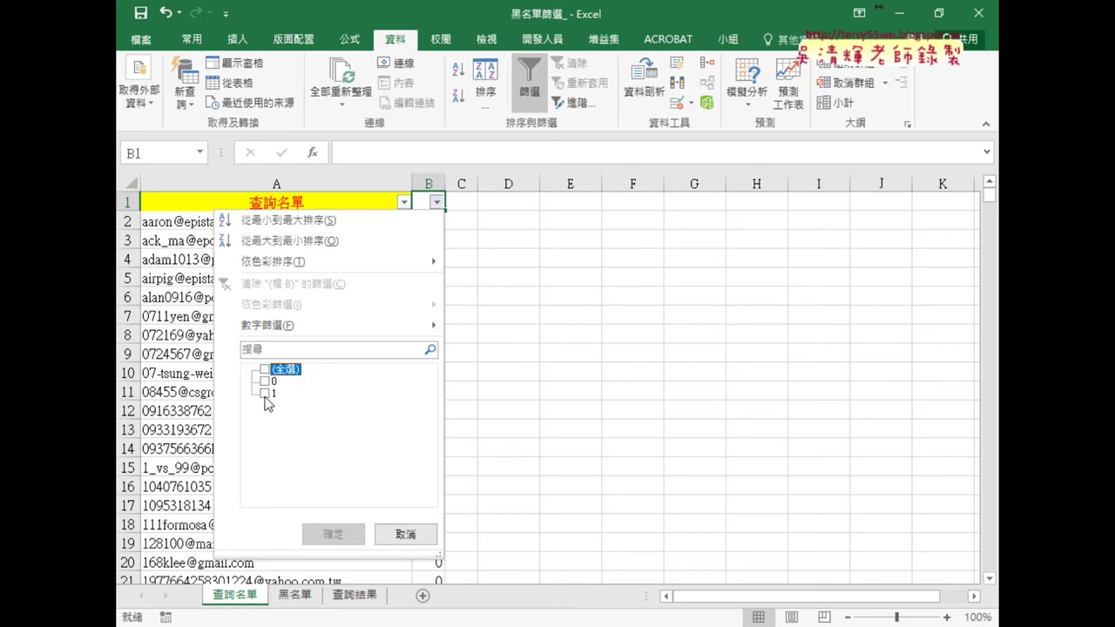
left_click(265, 394)
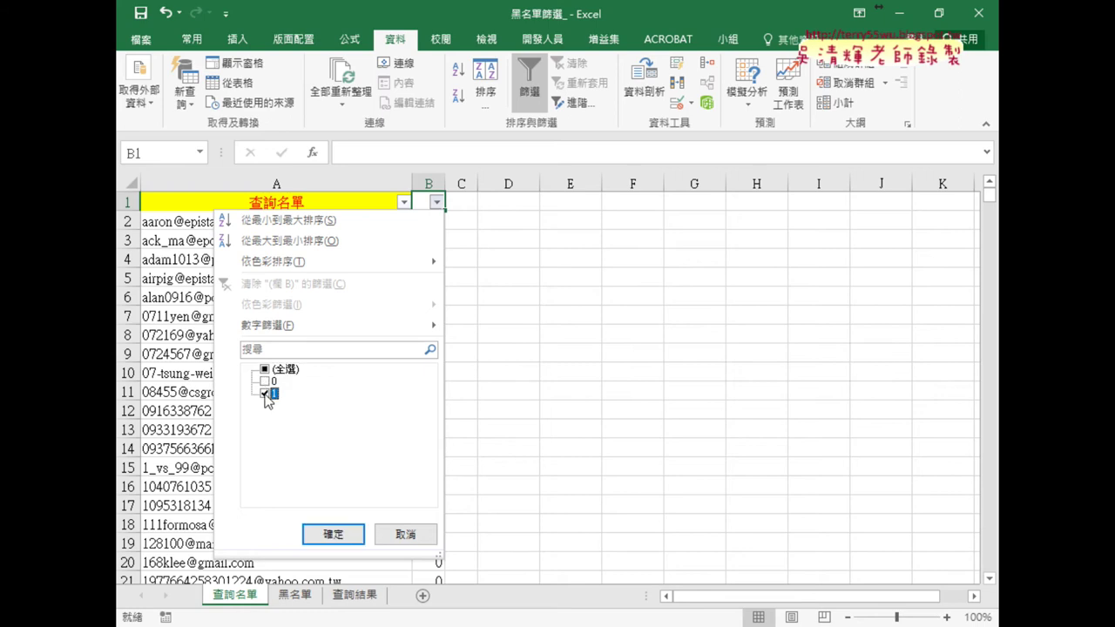
left_click(333, 533)
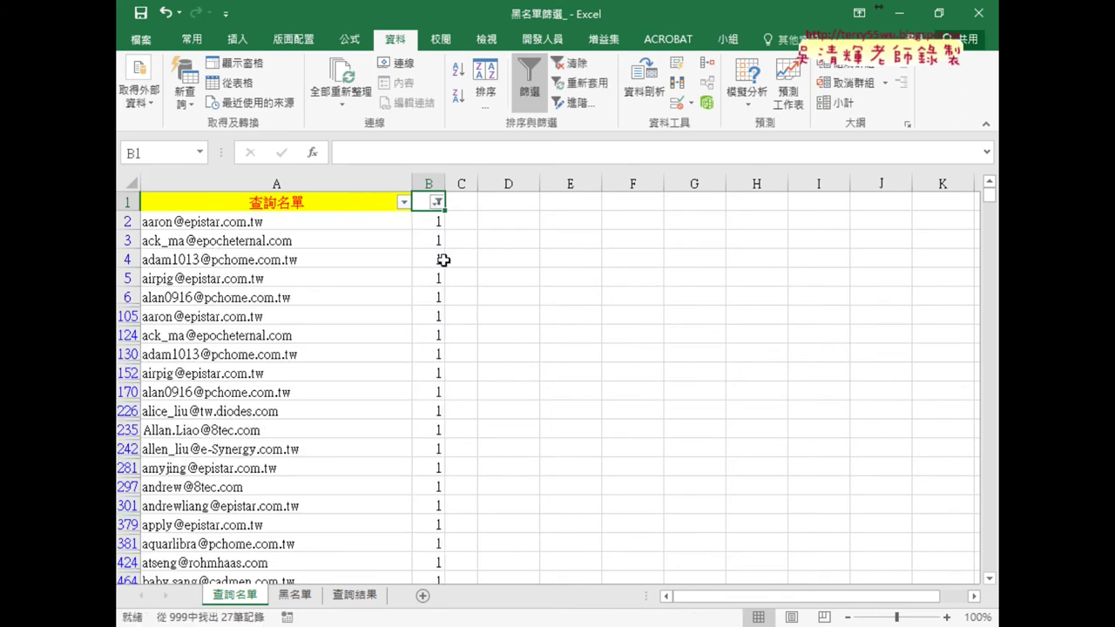
Copy the 27 filtered blacklisted emails from A2 to the last visible row
left_click(314, 219)
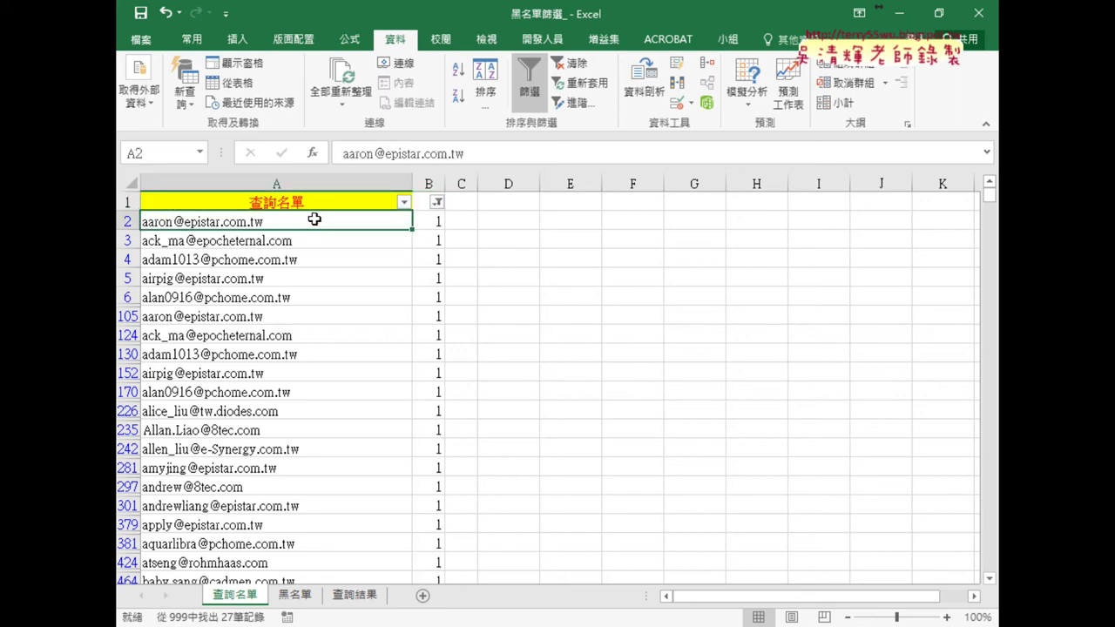
key("ctrl+shift+Down")
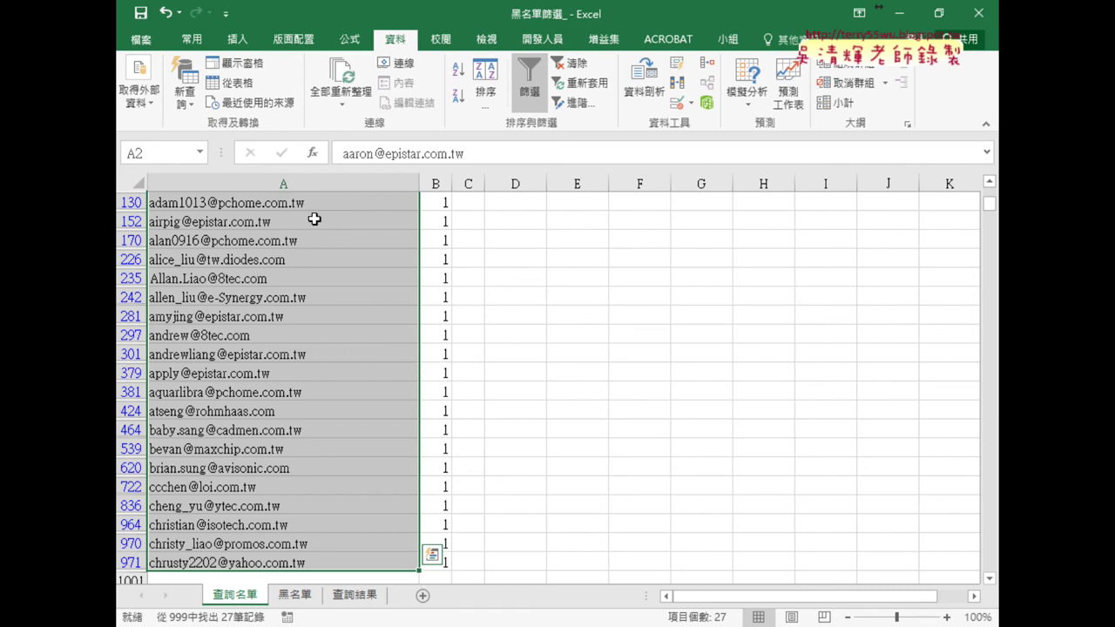
key("ctrl+c")
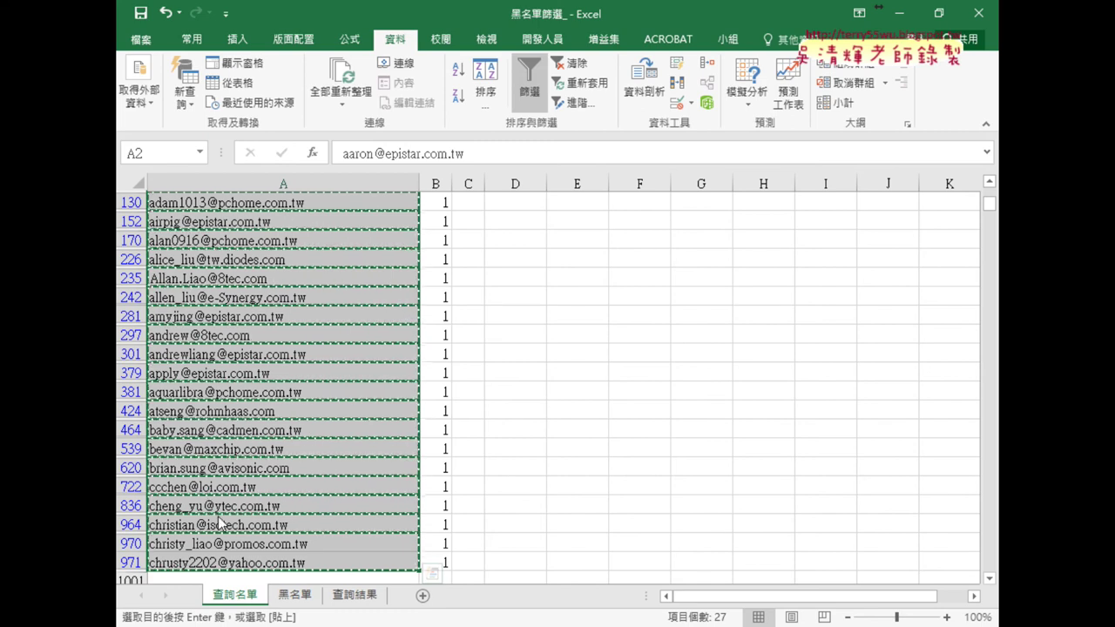
left_click(363, 597)
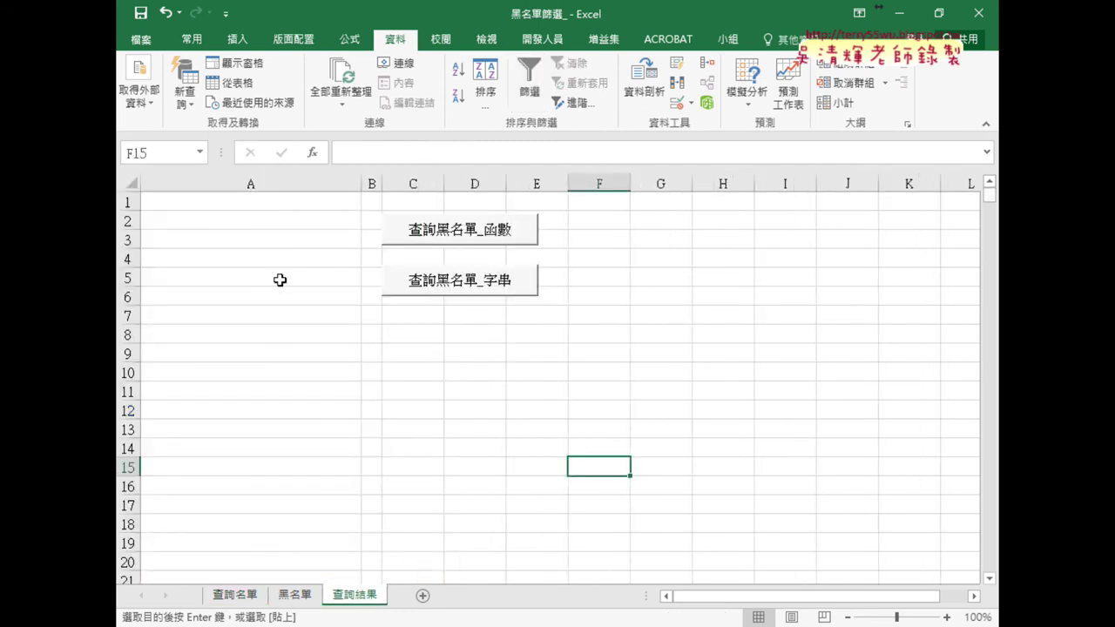
Paste the 27 emails at A1 of 查詢結果, then turn off the 查詢名單 filter
left_click(258, 202)
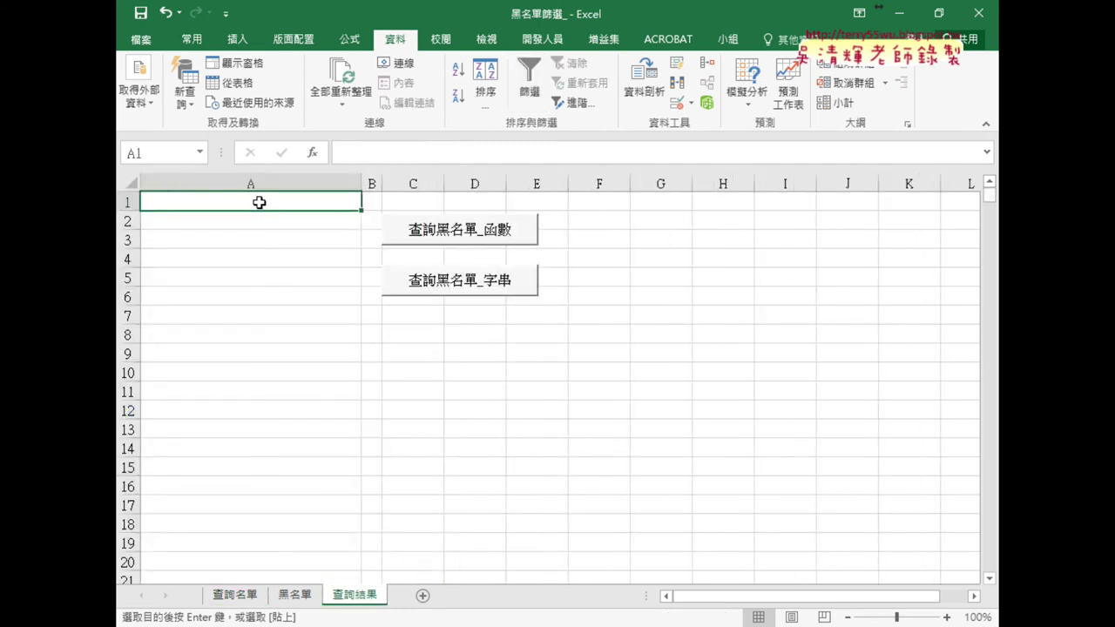
key("ctrl+v")
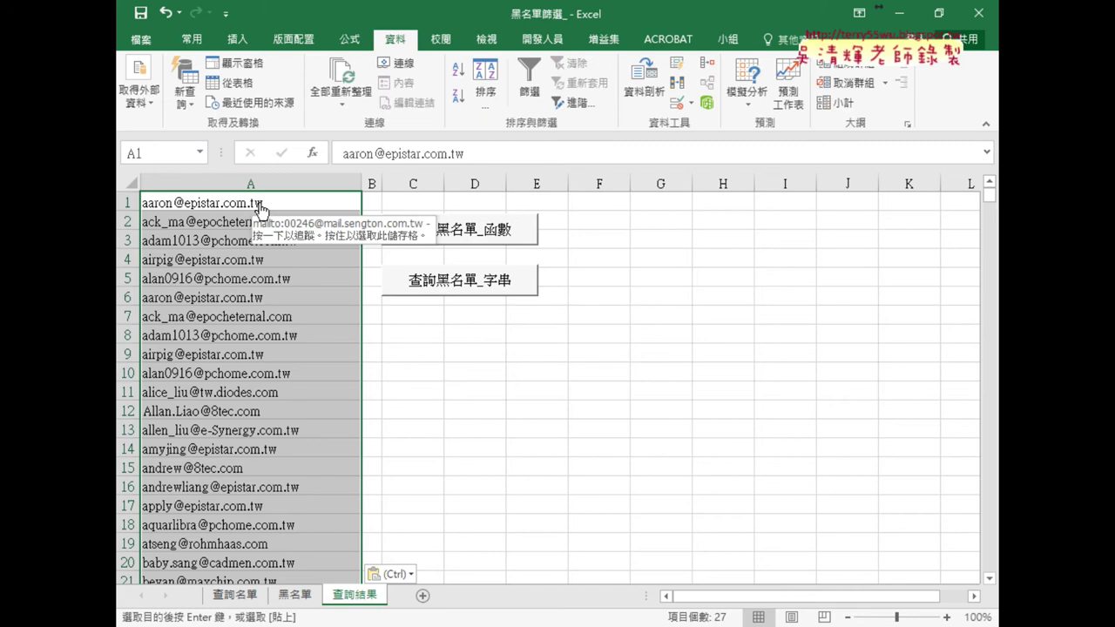
left_click(234, 599)
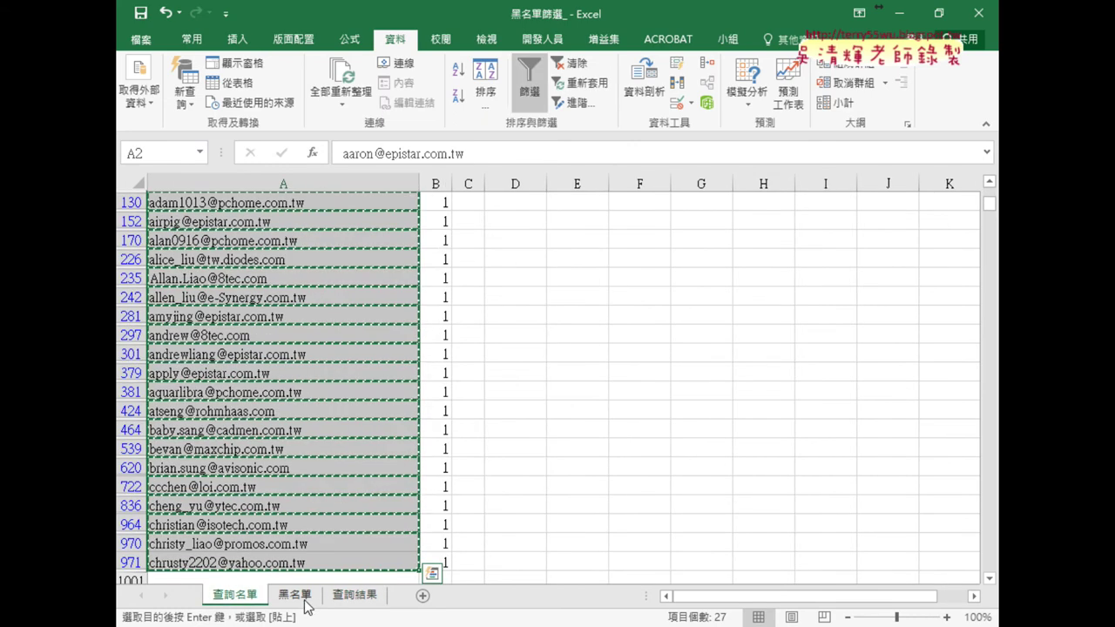
left_click(525, 87)
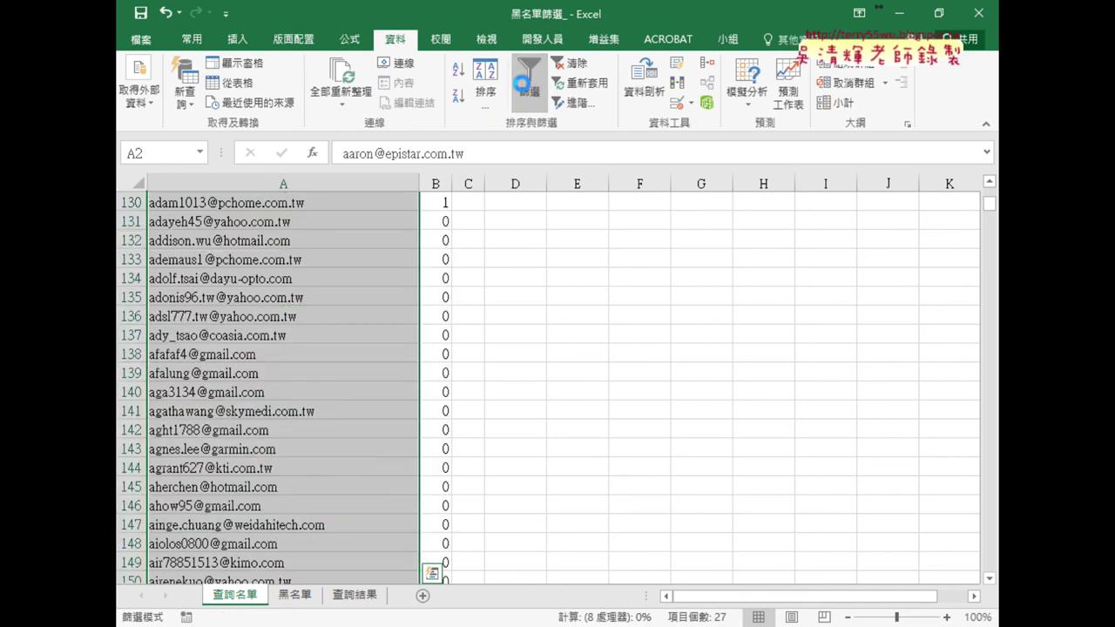
Return to the top of 黑名單 and select the emails from A2 down to row 22223
left_click(295, 597)
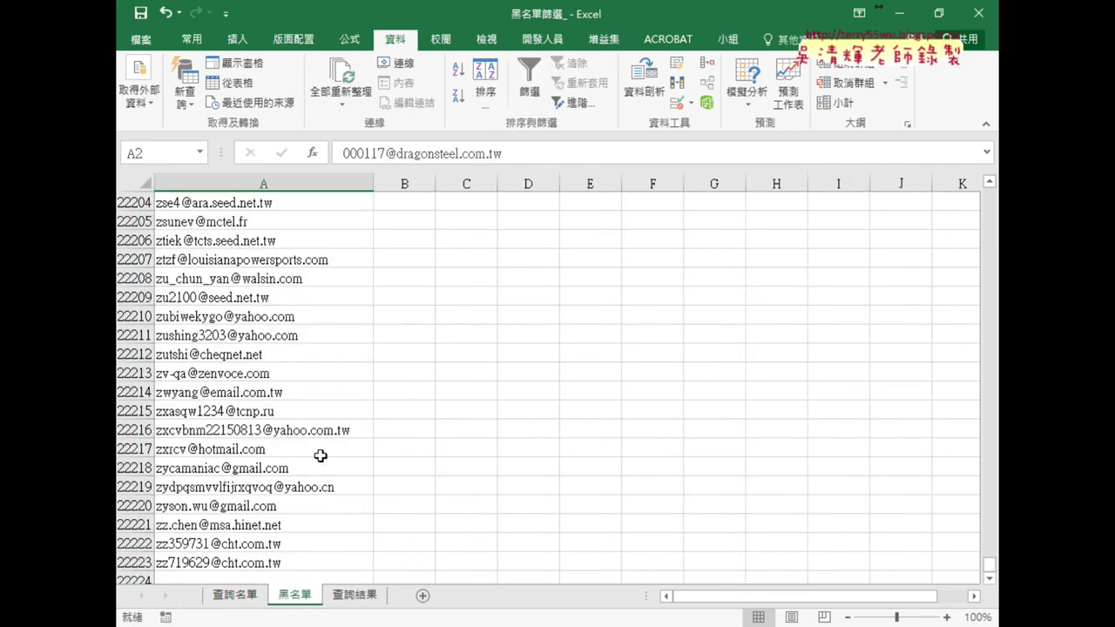
left_click_drag(991, 571, 989, 196)
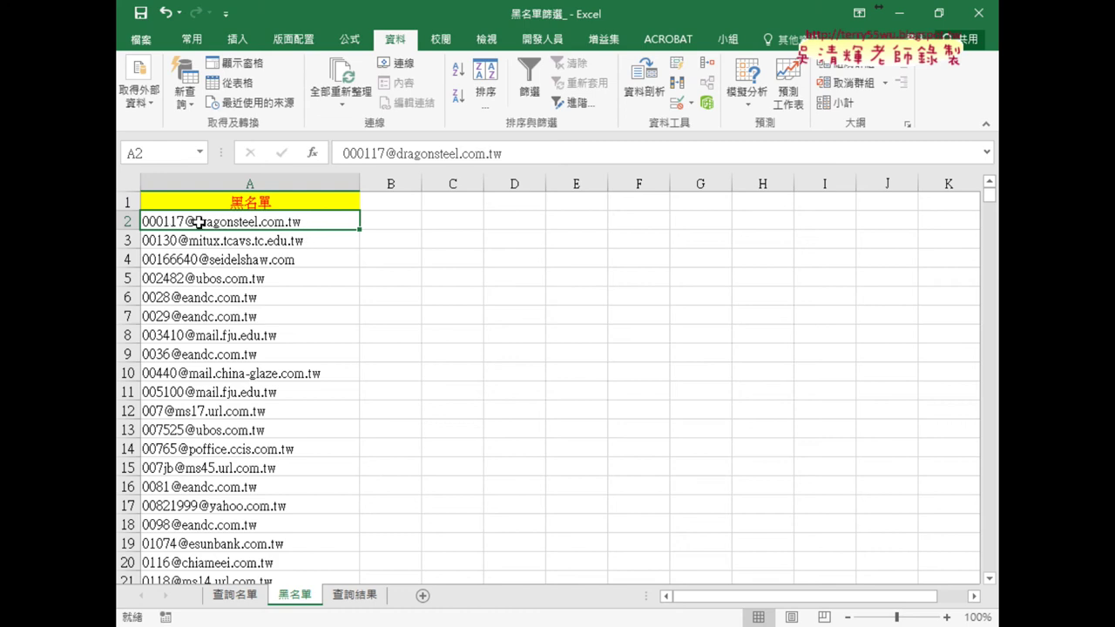
key("ctrl+shift+Down")
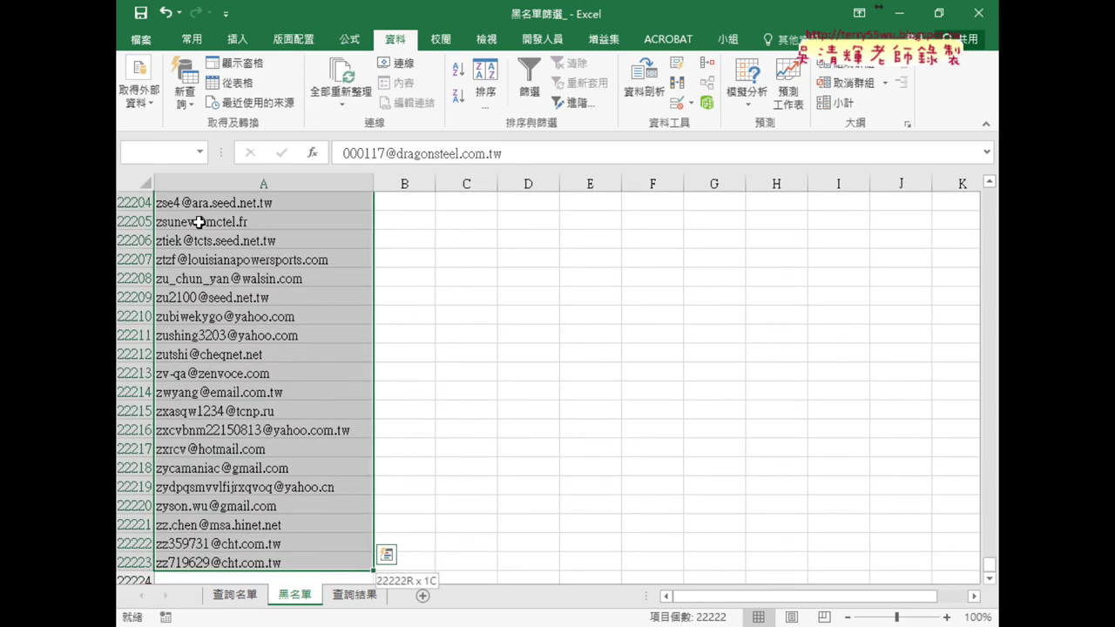
Select the 黑名單 column from header A1 down to A22223
left_click(160, 156)
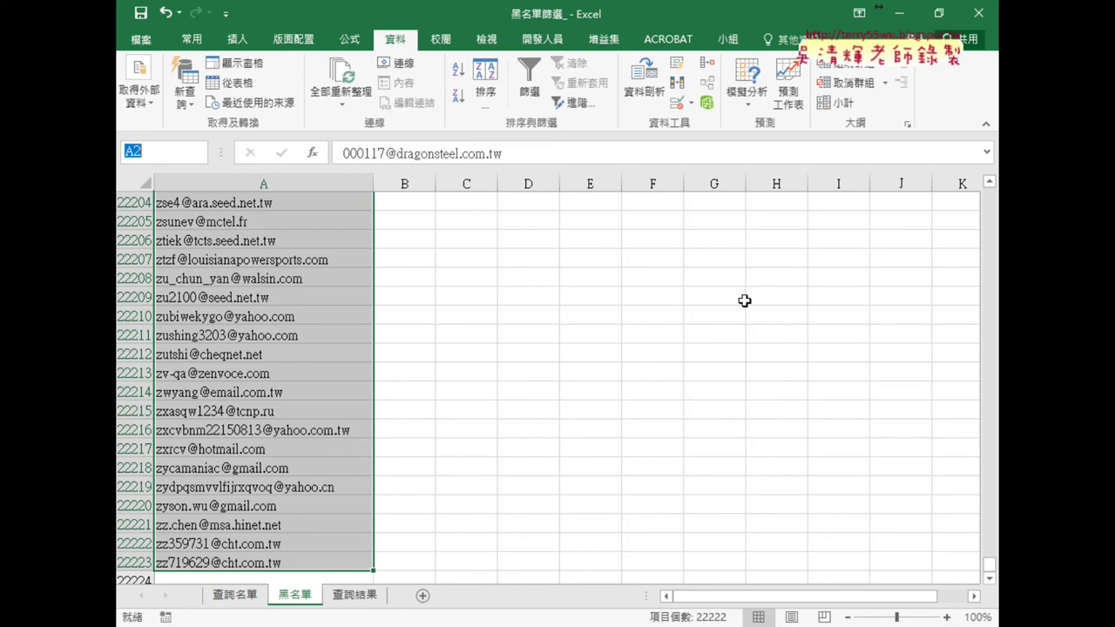
left_click_drag(993, 573, 989, 193)
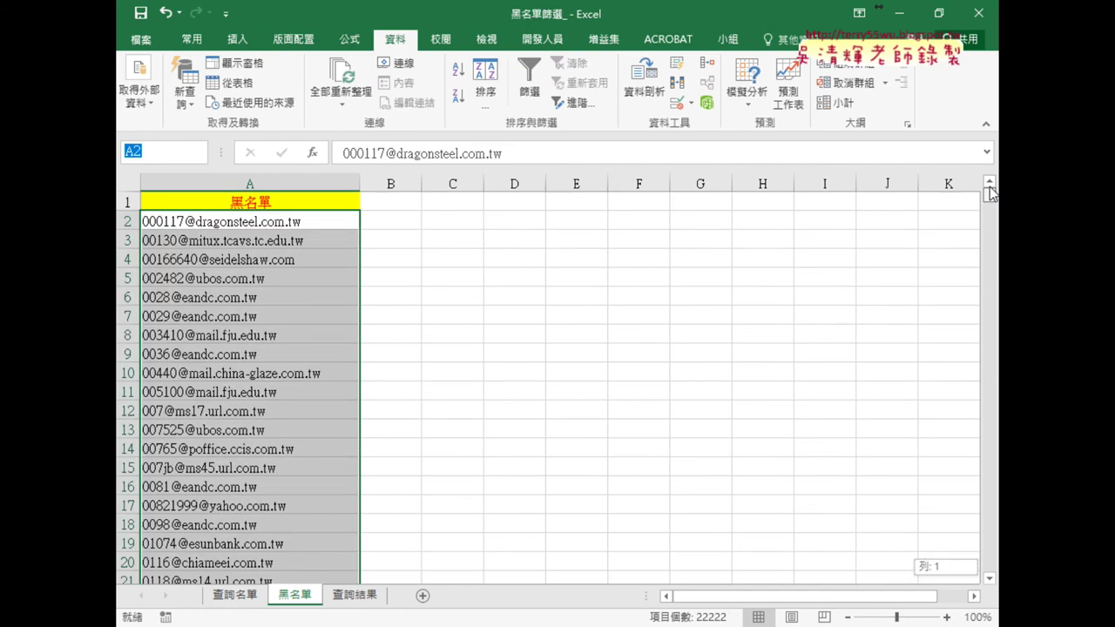
left_click(304, 202)
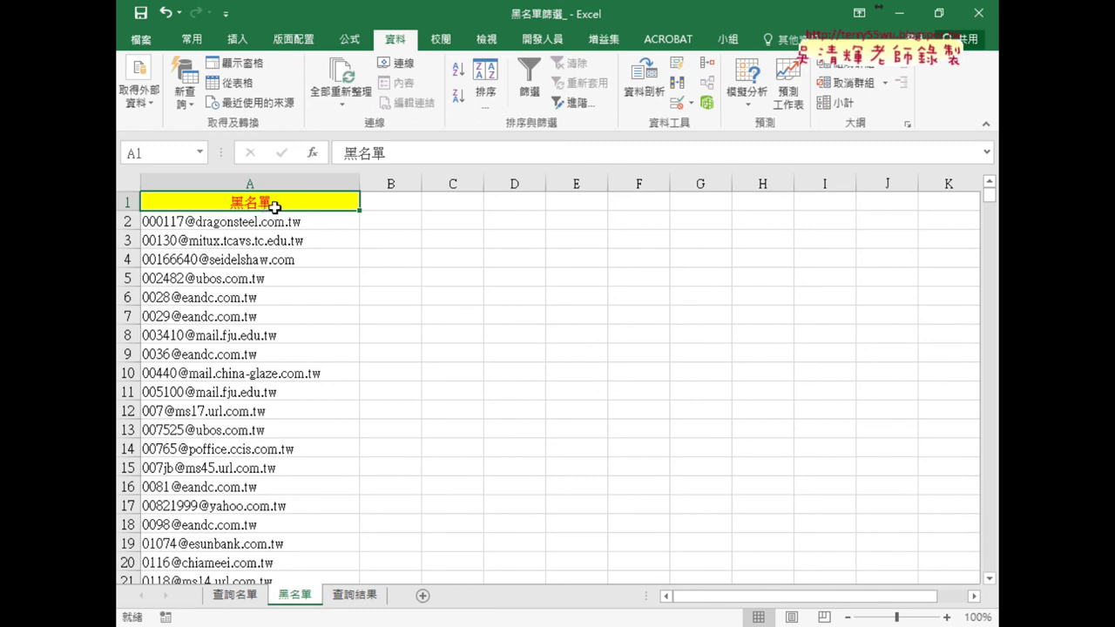
key("ctrl+shift+Down")
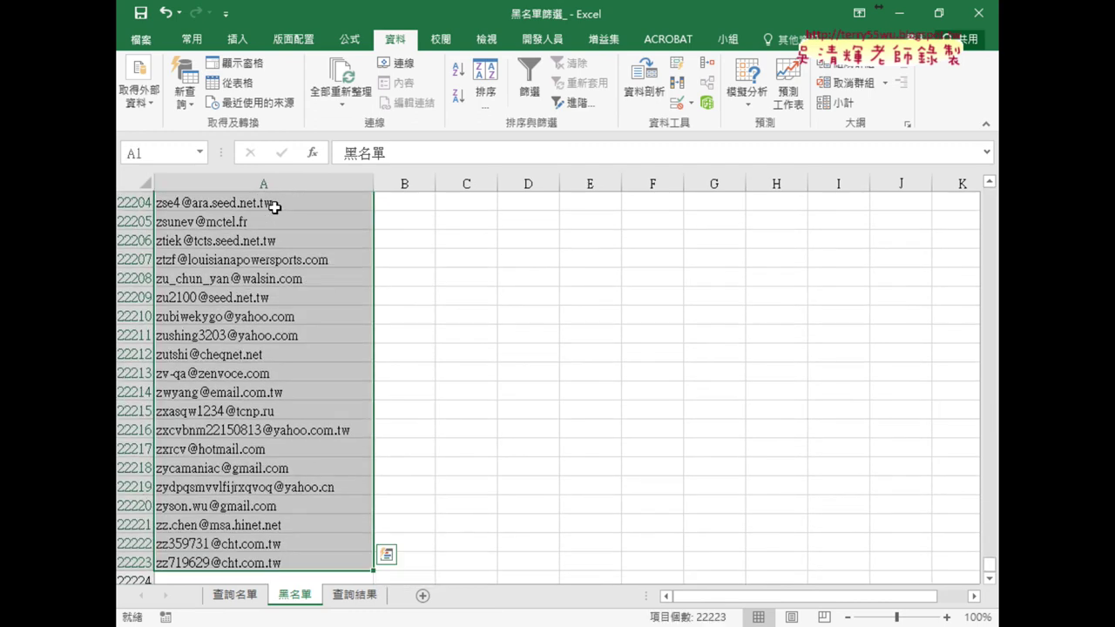
left_click(348, 42)
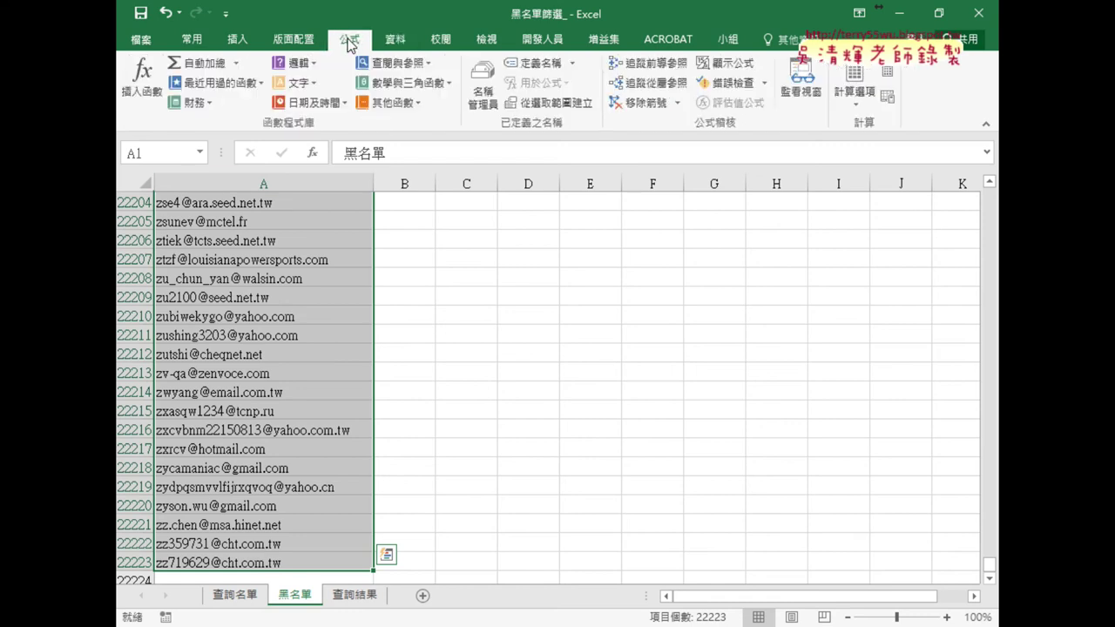
Create the name 黑名單 from the top-row header and confirm it refers to $A$2:$A$22223
left_click(542, 108)
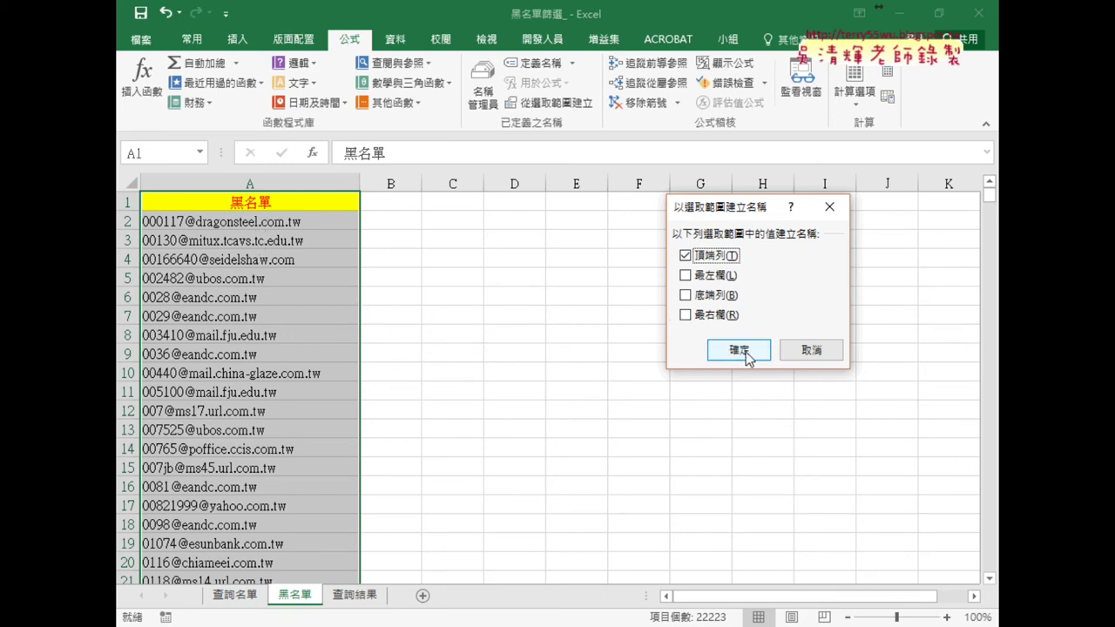
left_click(744, 349)
left_click(481, 97)
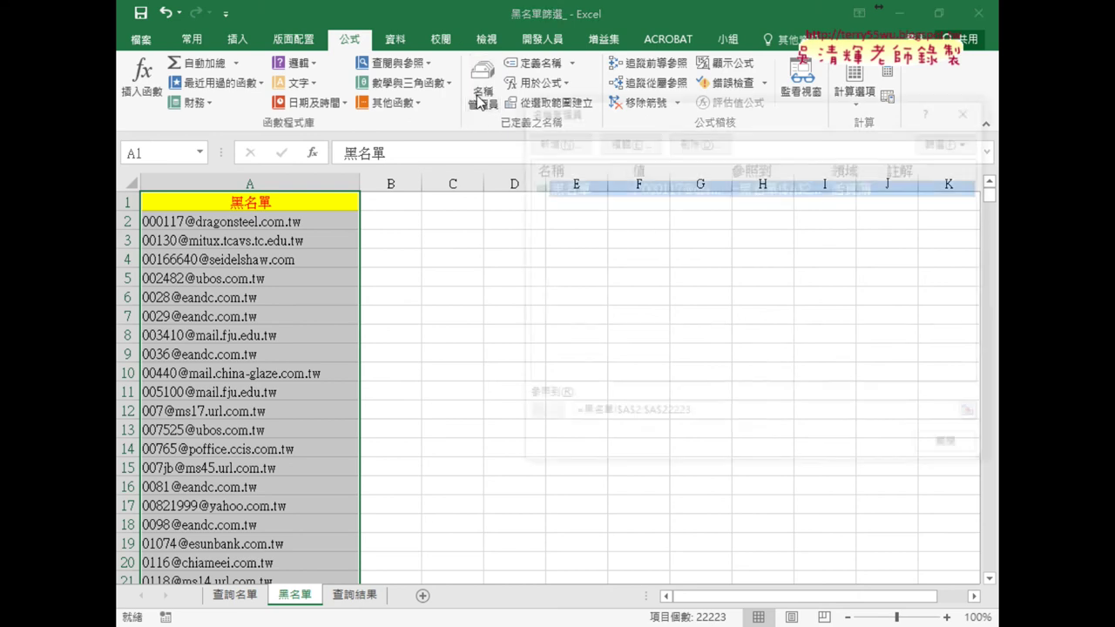
left_click(706, 415)
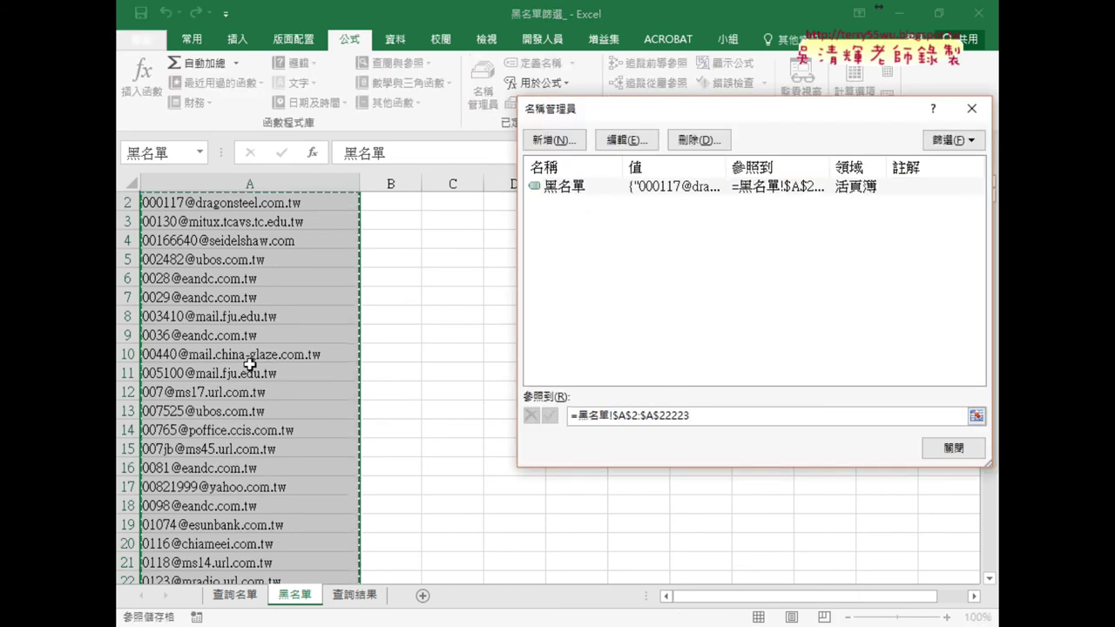
left_click(953, 447)
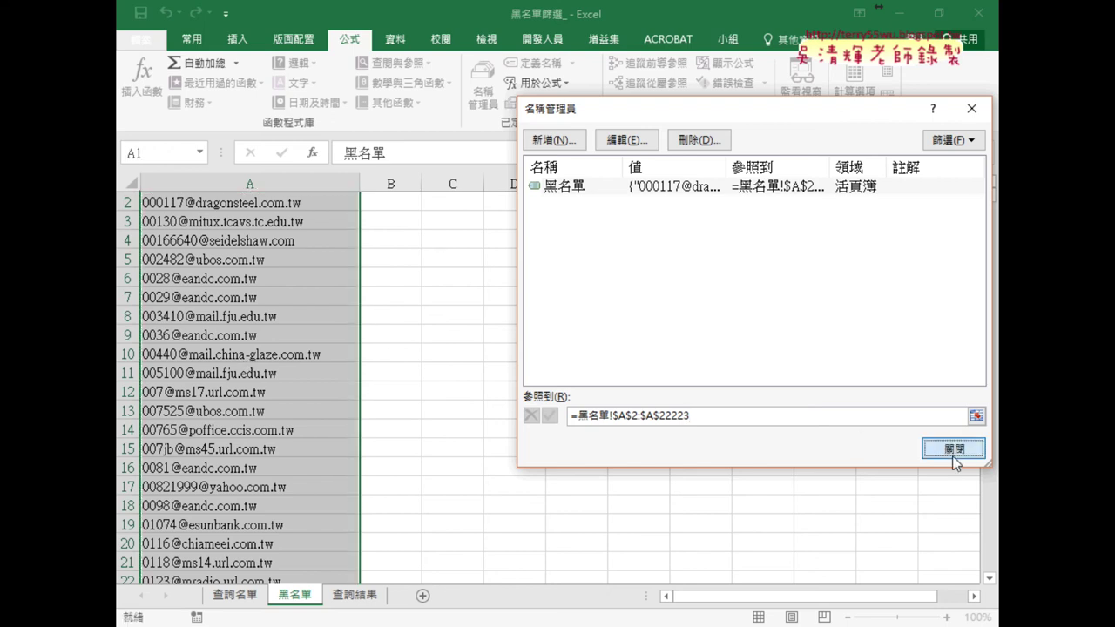
left_click(235, 595)
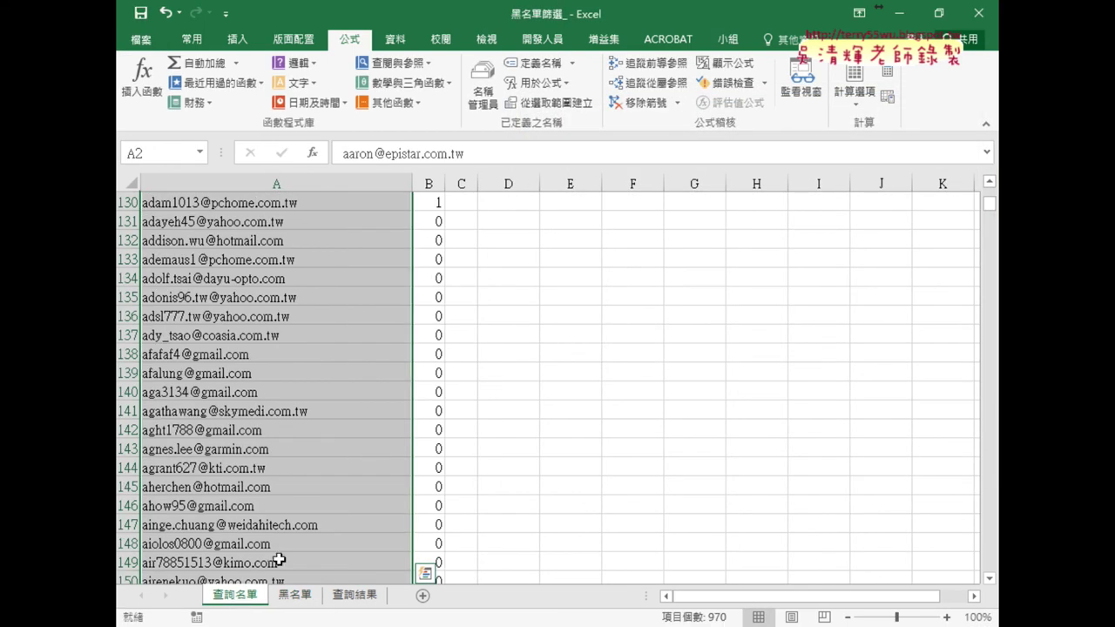
Delete B2's old COUNTIF formula and start a new COUNTIF via Insert Function
scroll(465, 237, "up", 10)
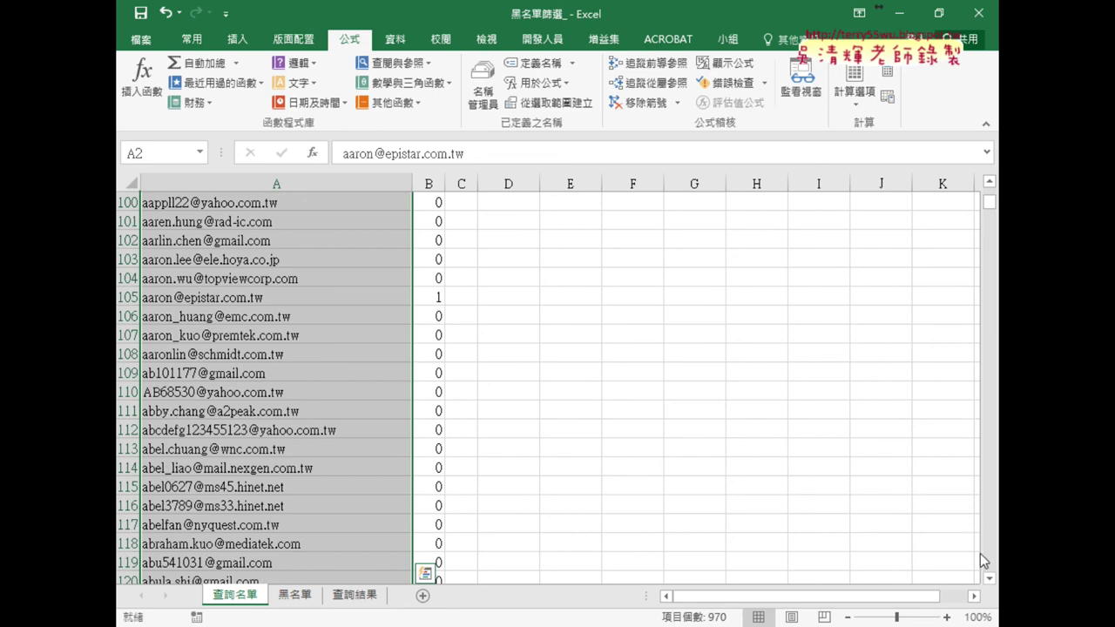
scroll(982, 231, "up", 20)
left_click(428, 221)
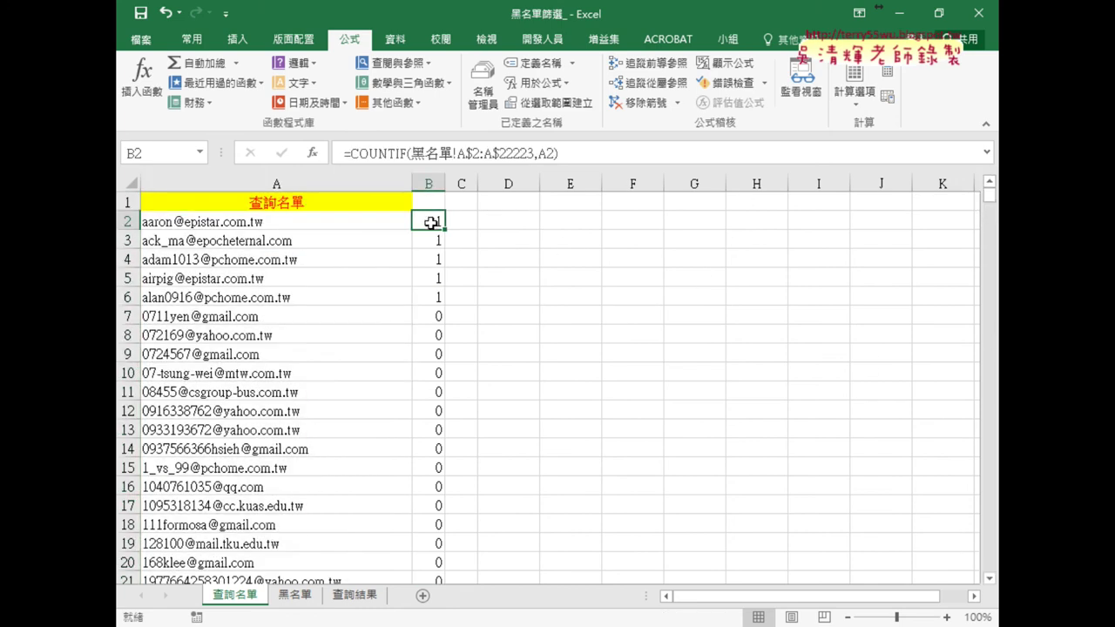
left_click_drag(344, 153, 780, 166)
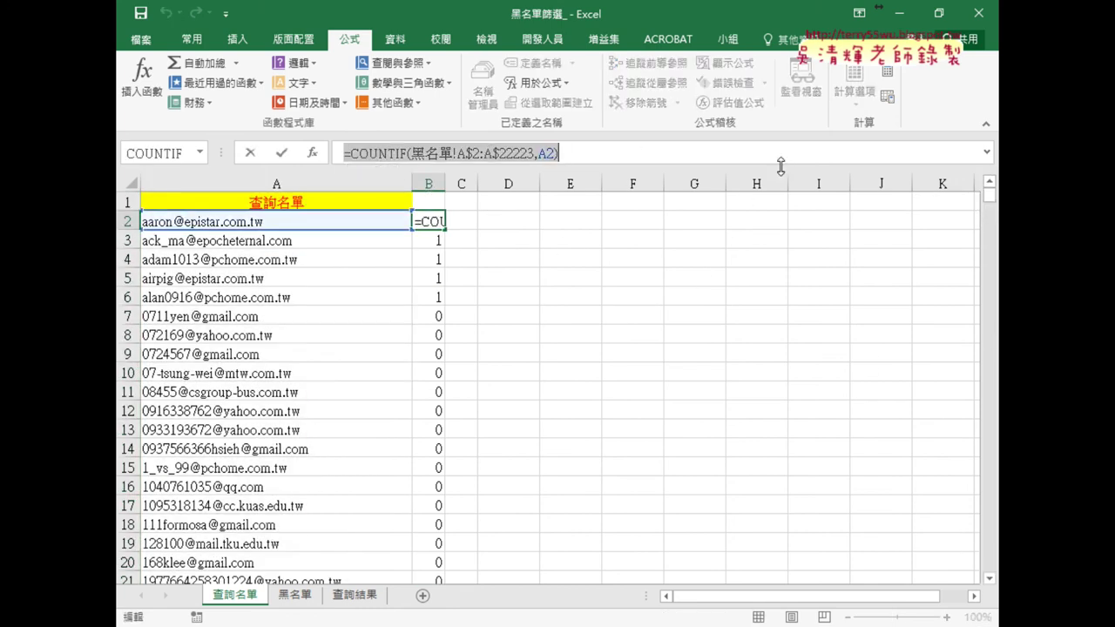
key("BackSpace")
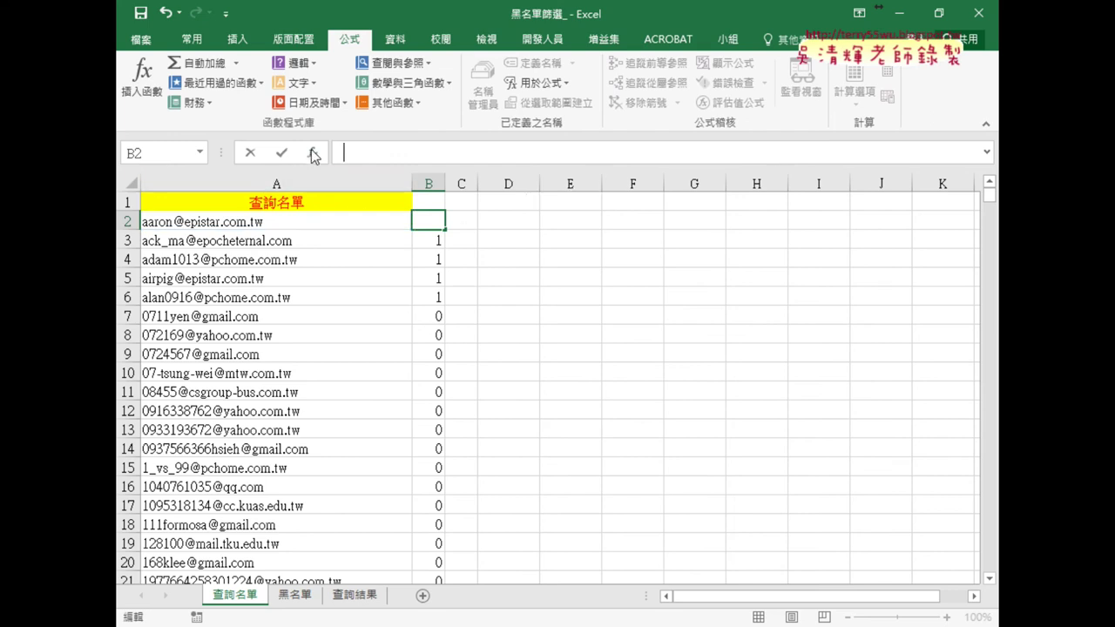
left_click(312, 152)
double_click(644, 248)
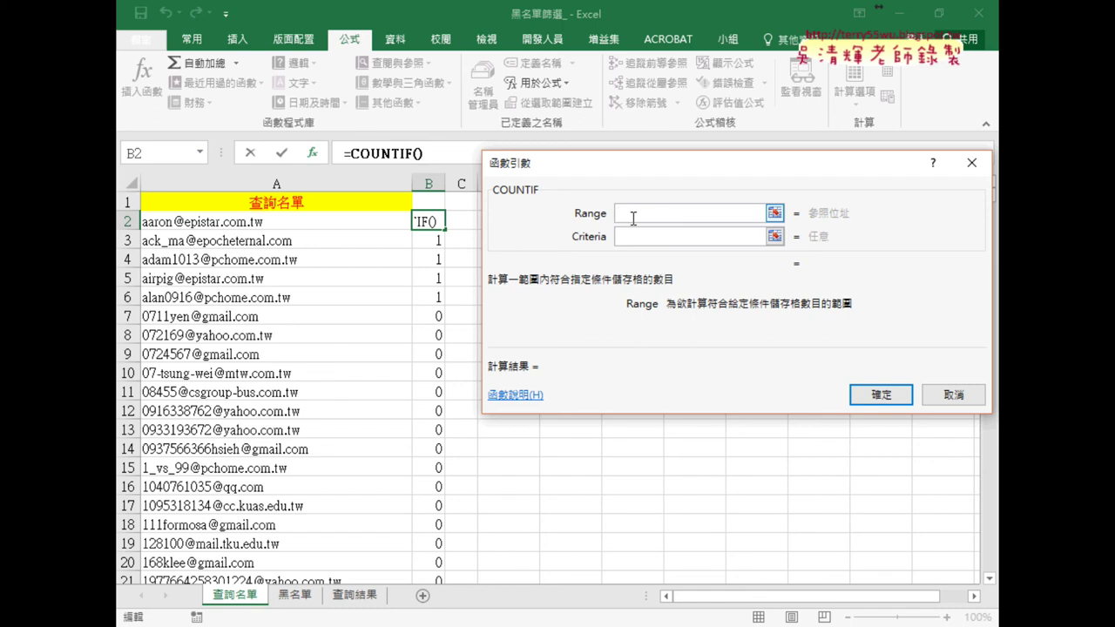
Enter =COUNTIF(黑名單,A2) in B2 using F3 for the name, then fill it down column B
key("F3")
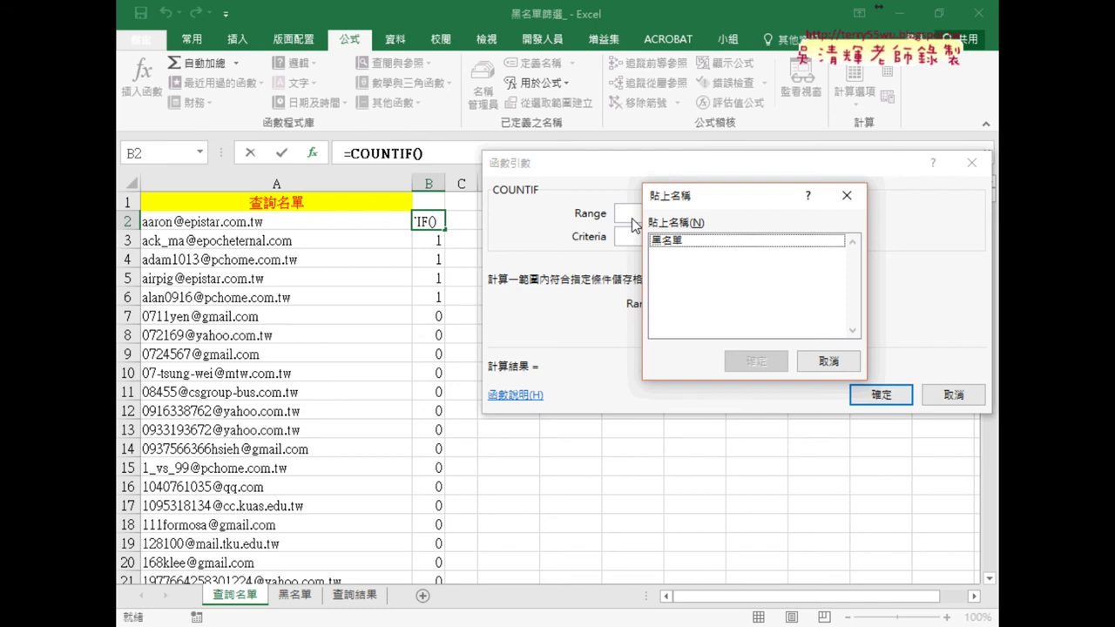
left_click(772, 241)
mouse_move(770, 208)
left_mouse_down()
mouse_move(871, 169)
mouse_move(879, 176)
left_mouse_up()
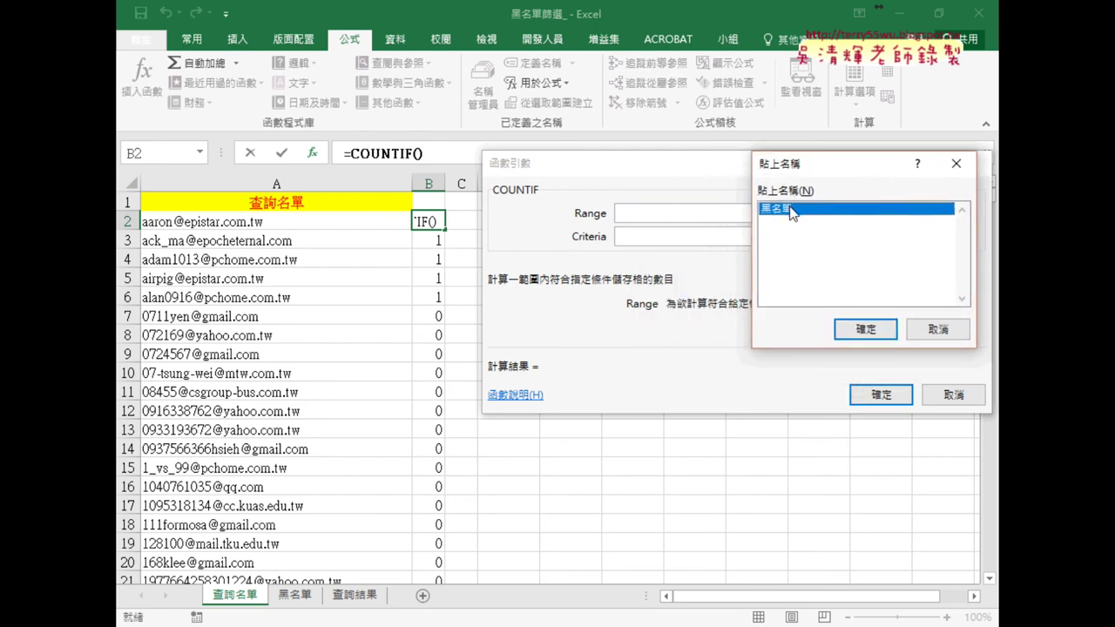
left_click(878, 331)
left_click_drag(662, 212, 618, 218)
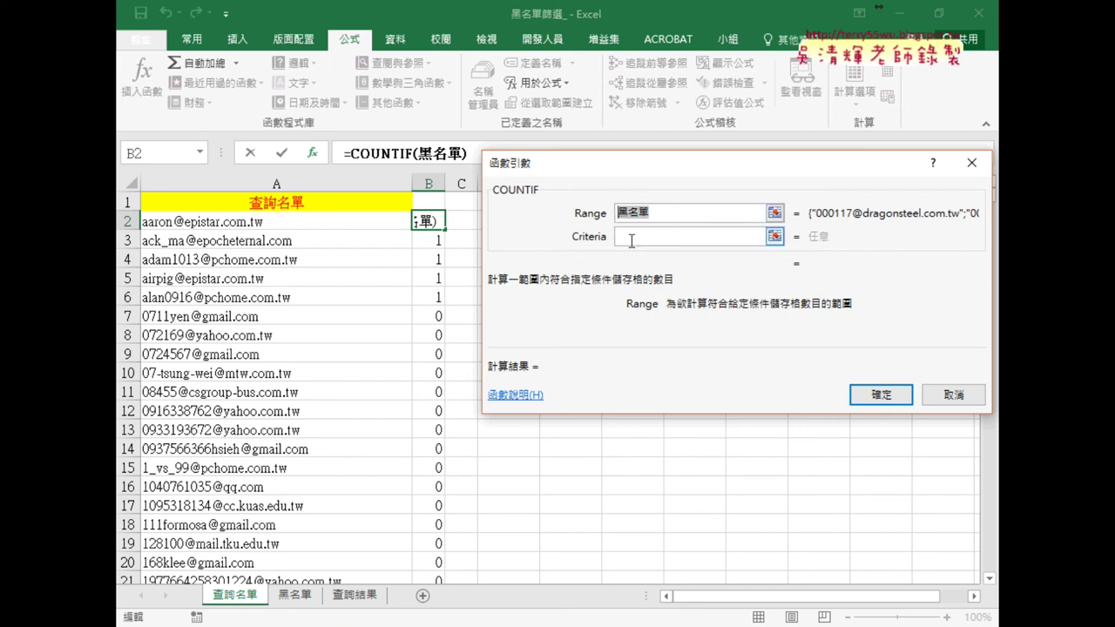
left_click(632, 235)
left_click(331, 228)
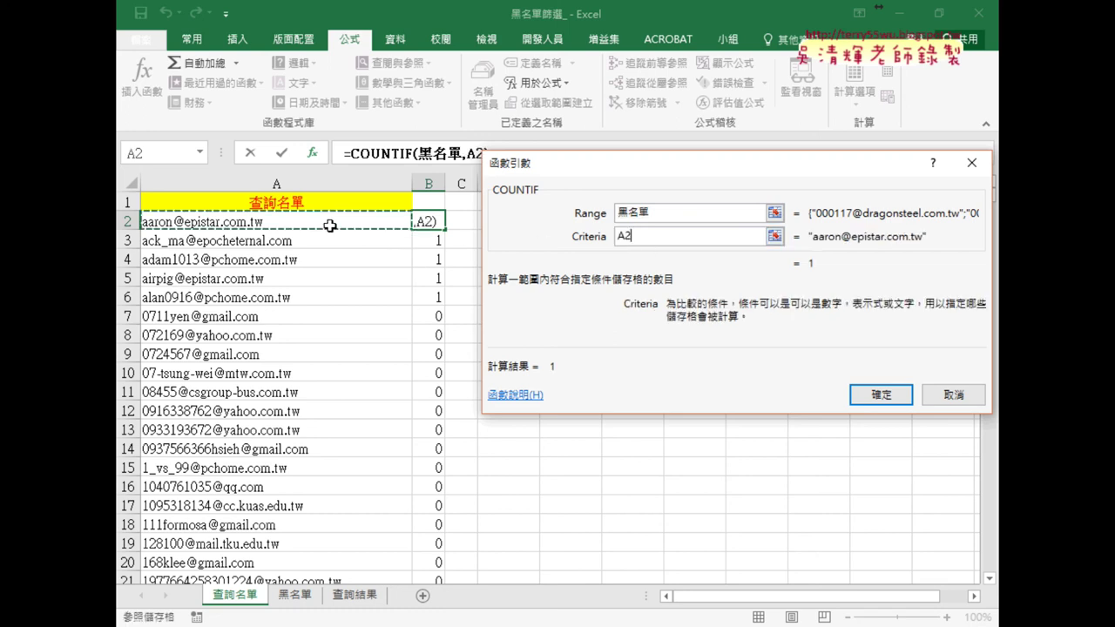
left_click(880, 395)
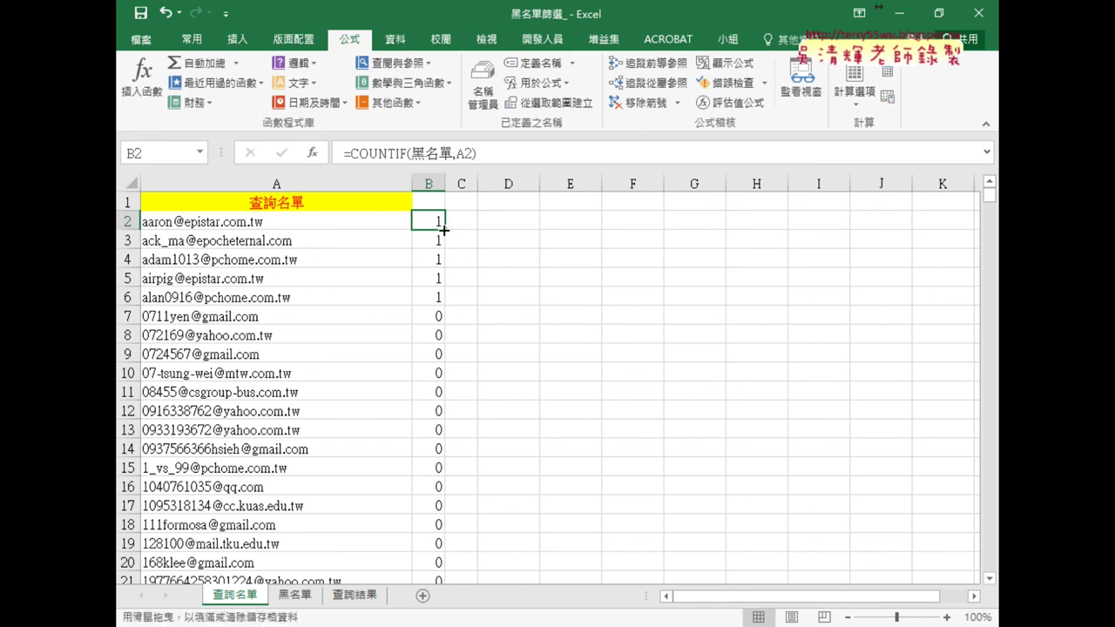
double_click(443, 230)
left_click(430, 204)
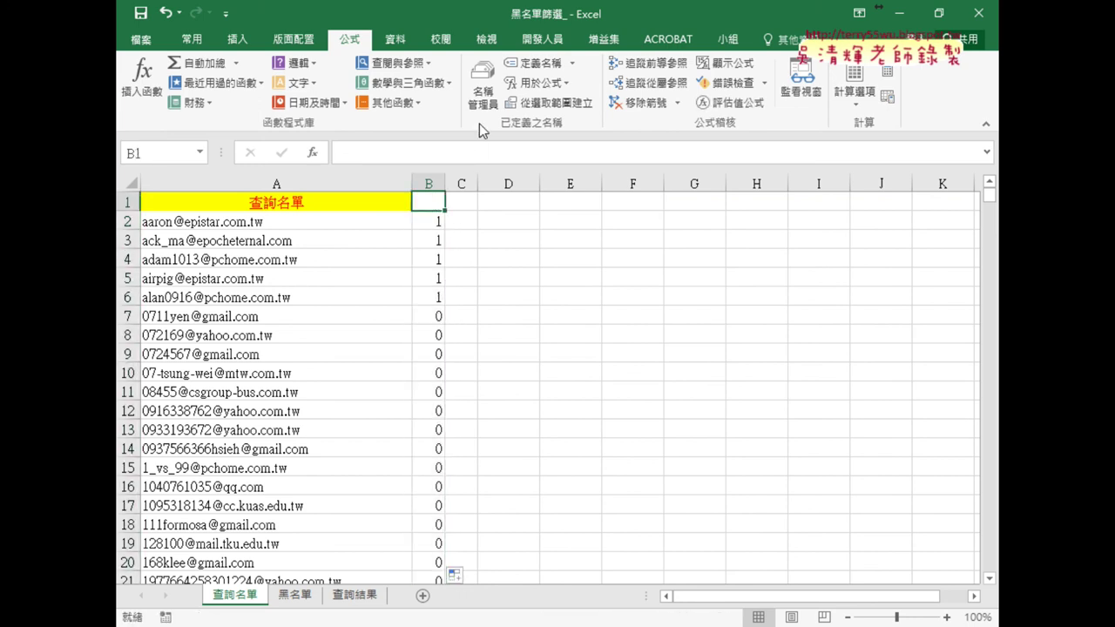
Filter column B to hide 0 flags, leaving the 27 matched emails, then go to 查詢結果
left_click(394, 42)
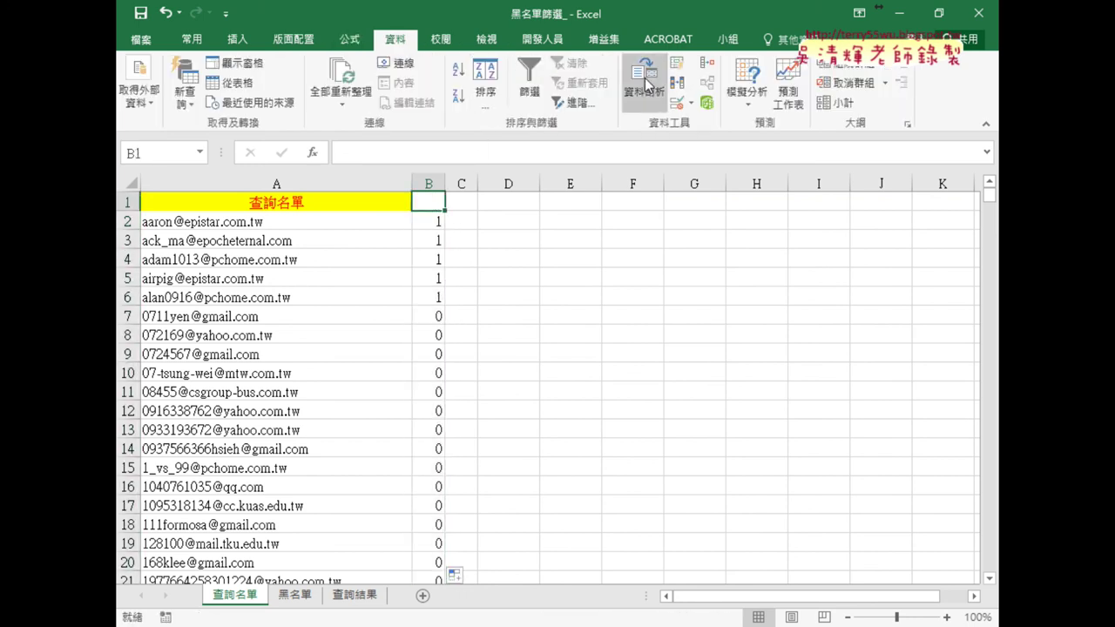
left_click(525, 93)
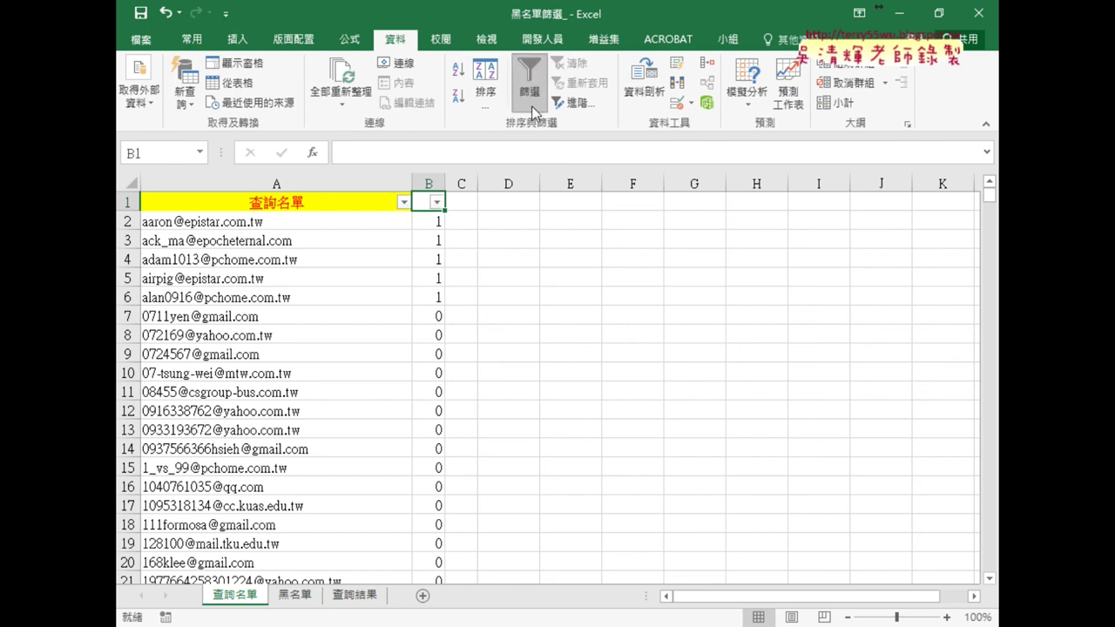
left_click(435, 202)
left_click(264, 369)
left_click(265, 393)
left_click(333, 534)
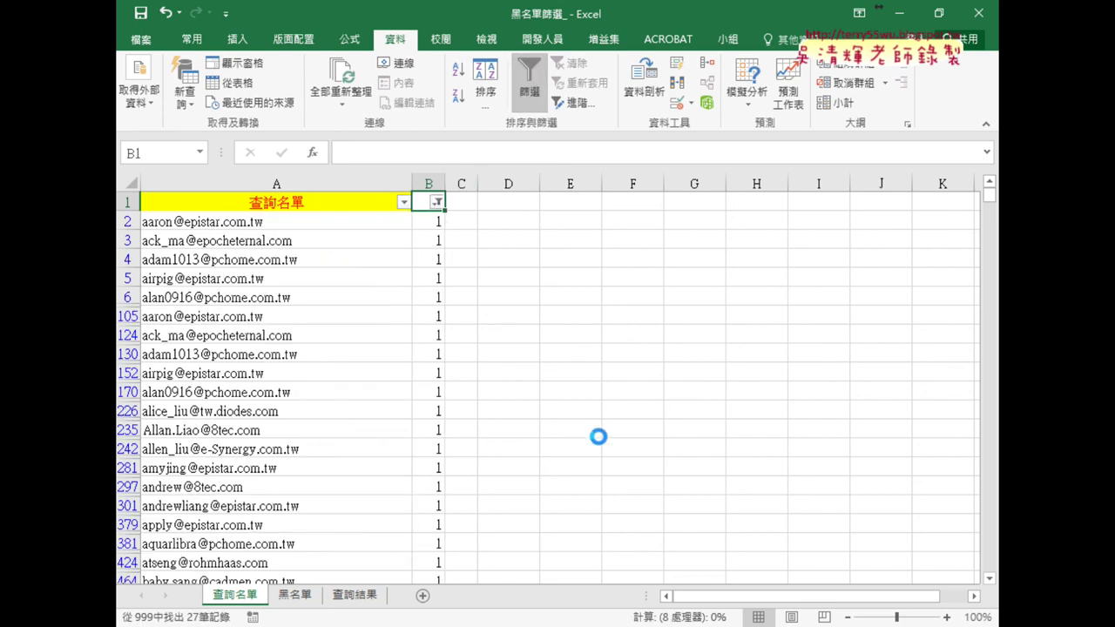
left_click(351, 219)
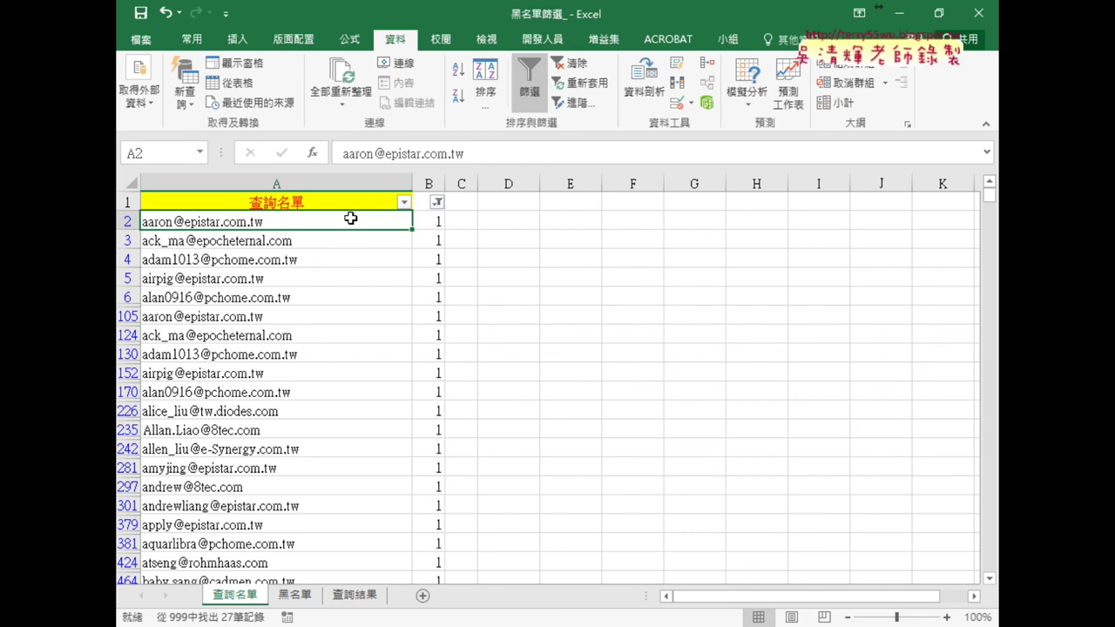
left_click(359, 599)
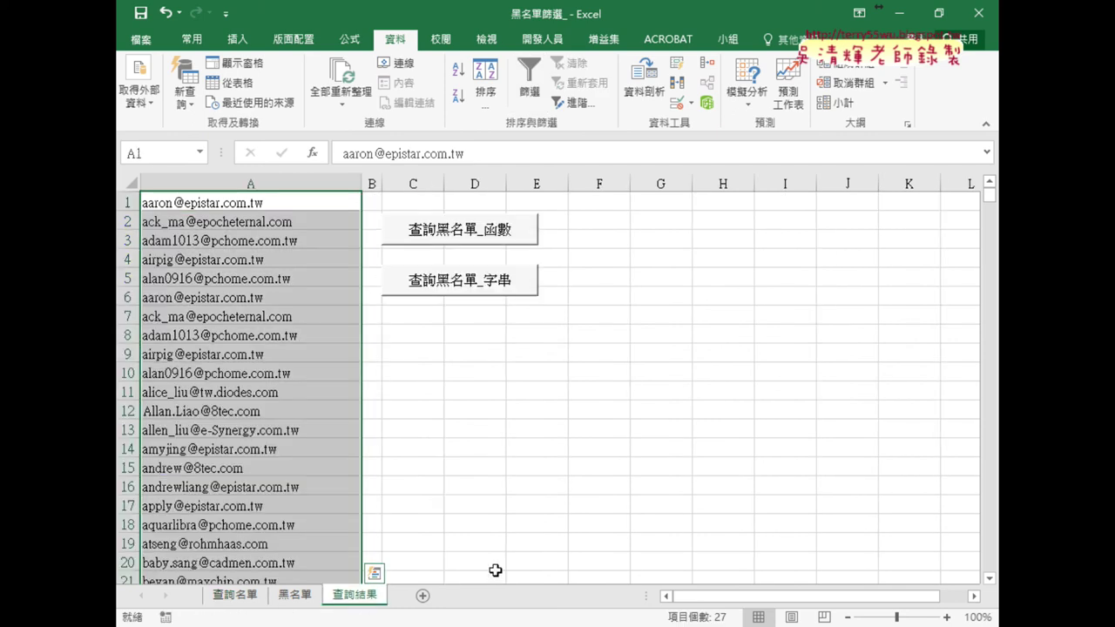
Clear 查詢結果 column A and test the 黑名單篩選 and 清除 macro buttons
key("Delete")
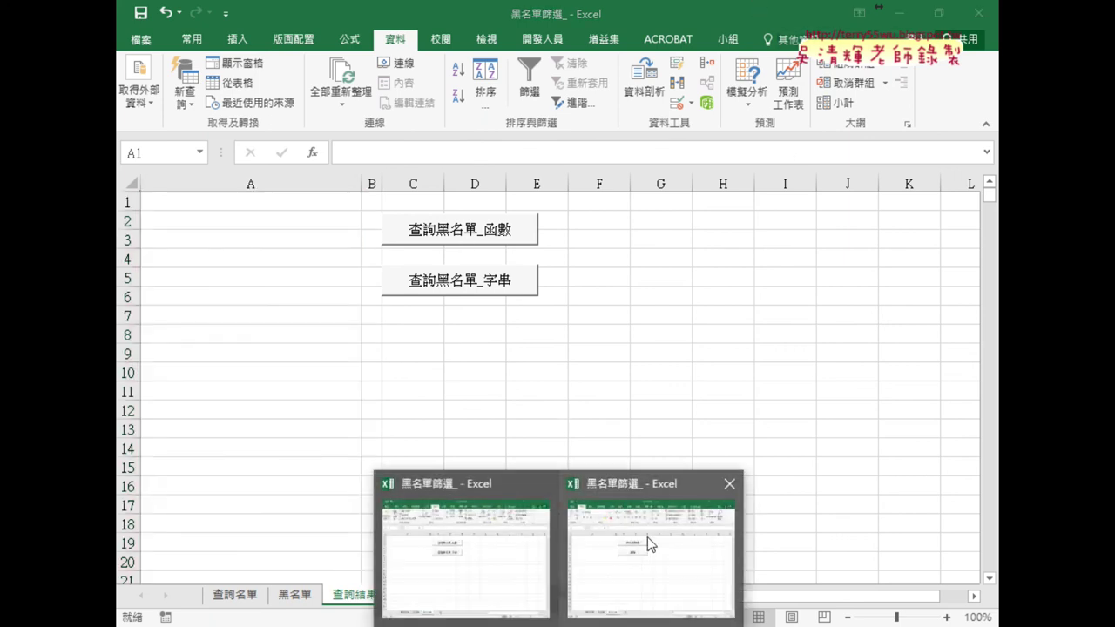
left_click(649, 538)
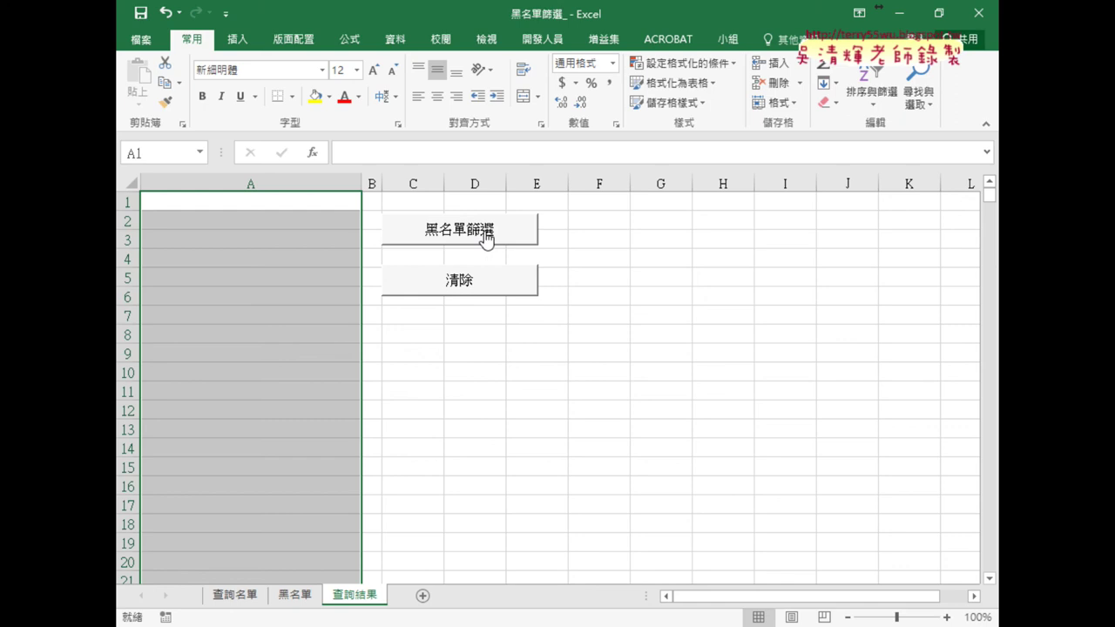
left_click(485, 231)
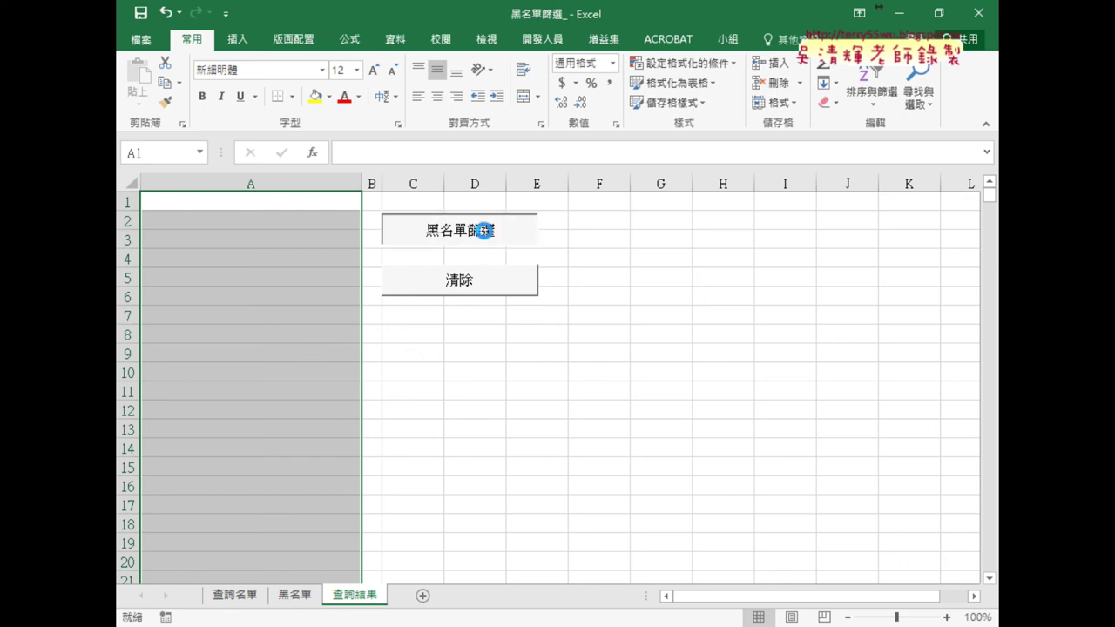
left_click(486, 284)
left_click(488, 231)
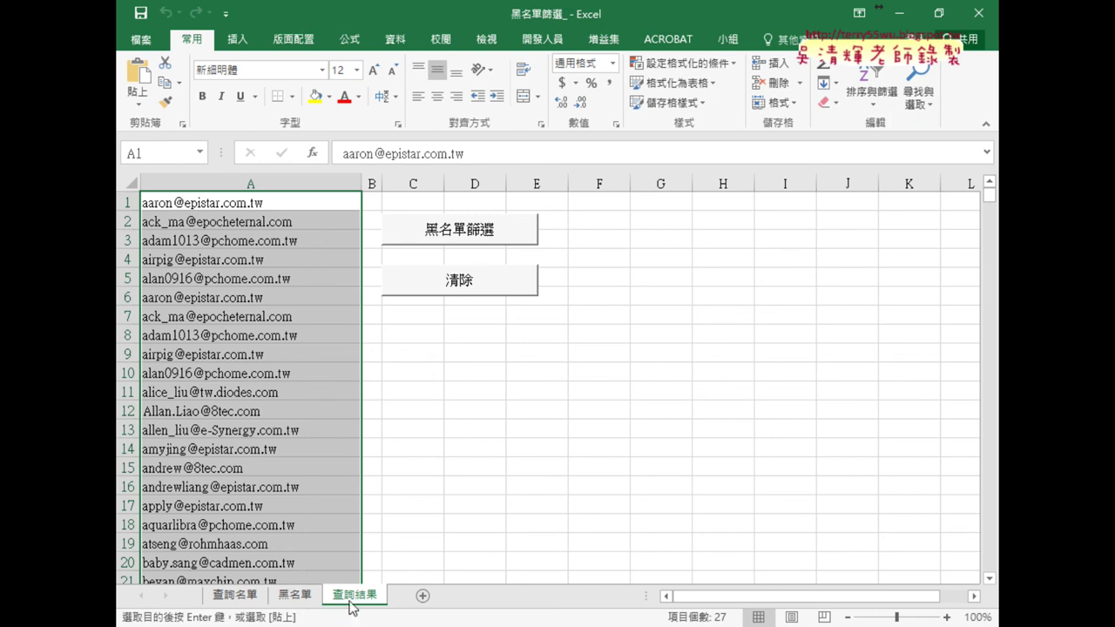
Check the 查詢名單 sheet, empty the results again with 清除, and return to 查詢名單
left_click(517, 503)
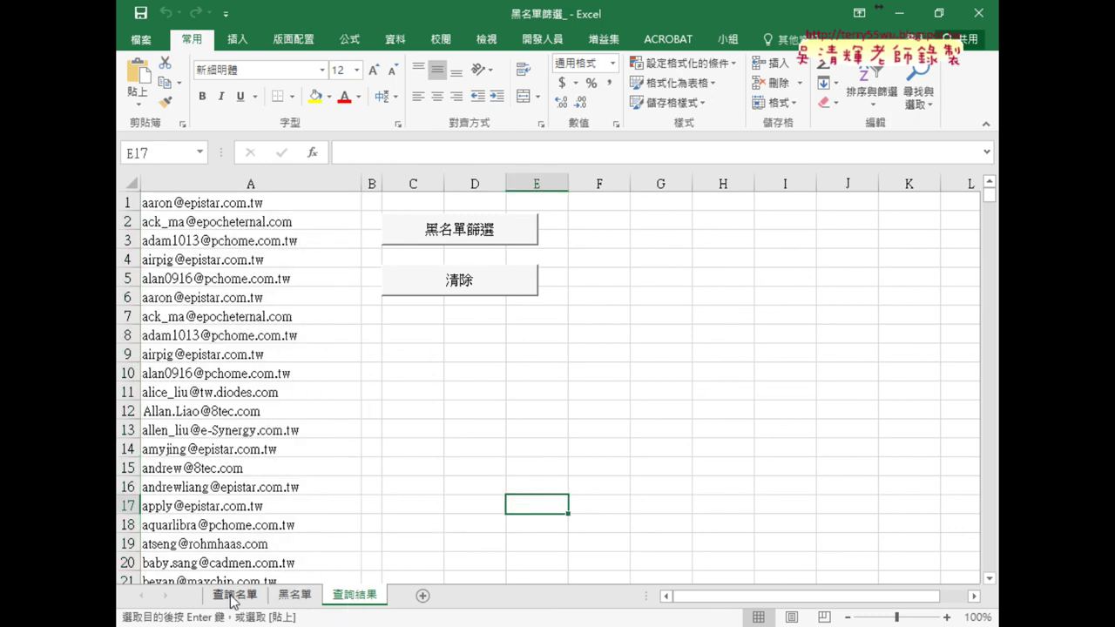
left_click(233, 594)
left_click(367, 599)
left_click(482, 283)
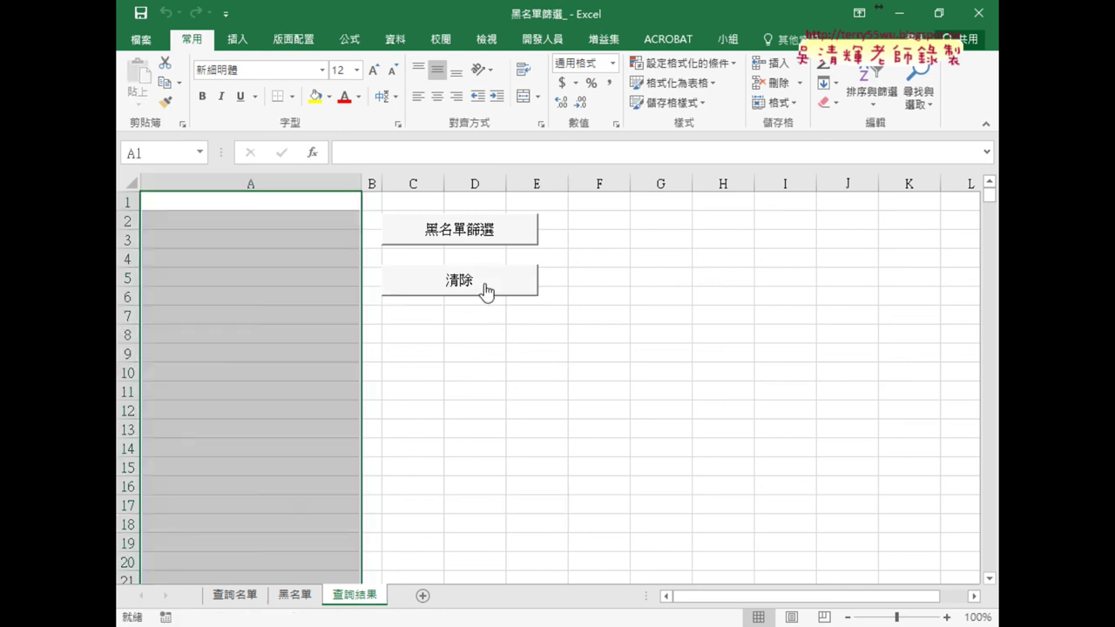
left_click(233, 595)
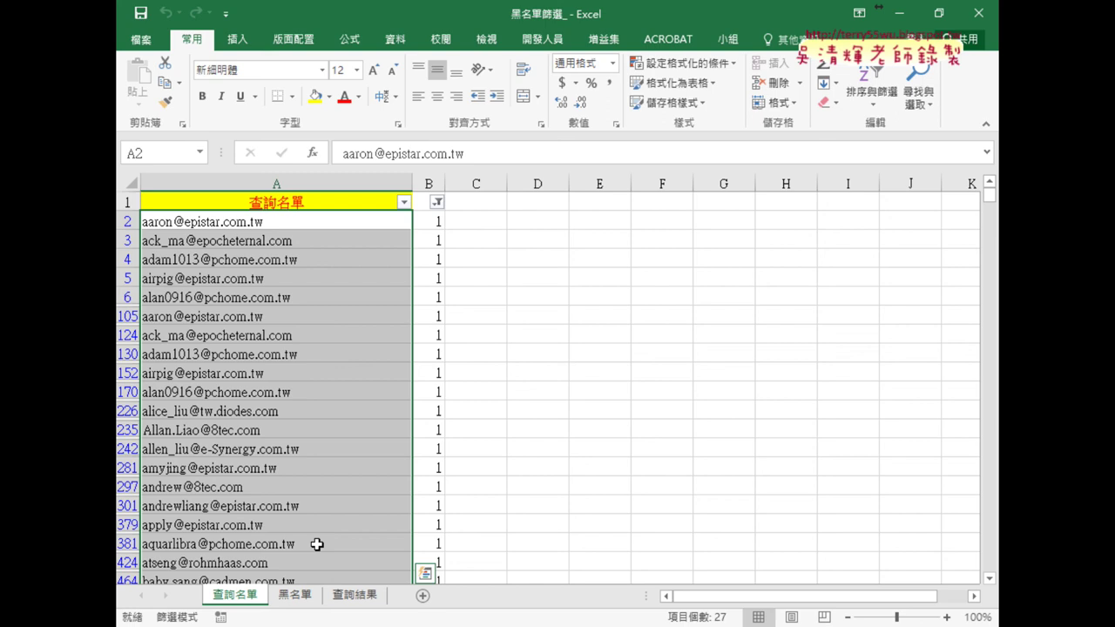
left_click(394, 39)
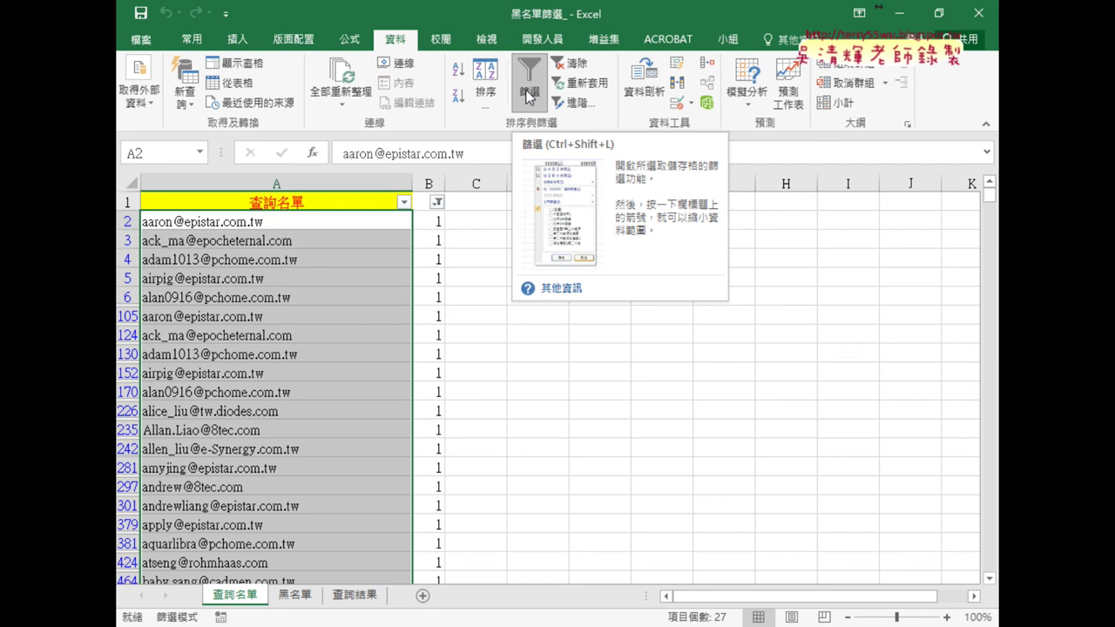
left_click(571, 384)
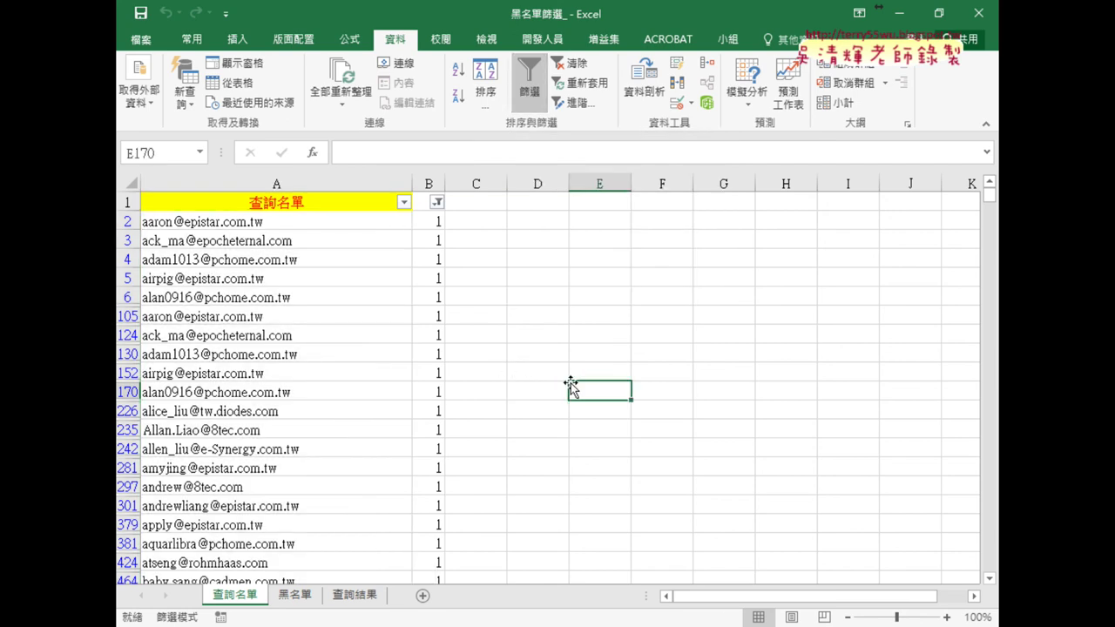